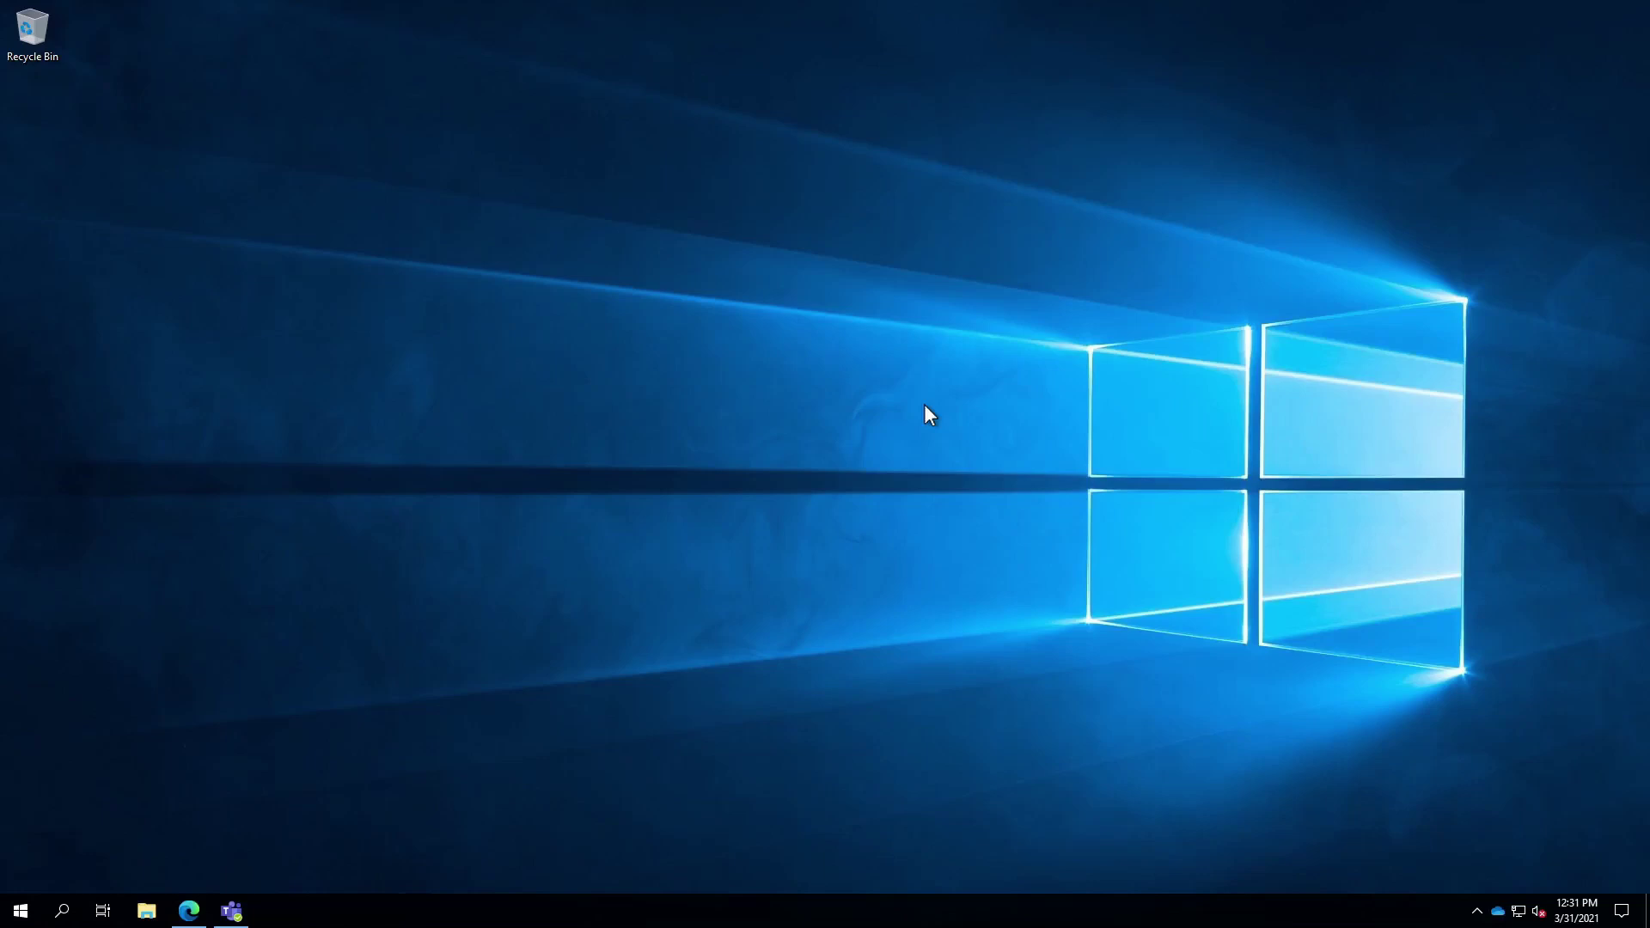
# - Open File Explorer and show the OneDrive - Zeta Sky, LLC folder containing WordDoc
pyautogui.click(148, 913)
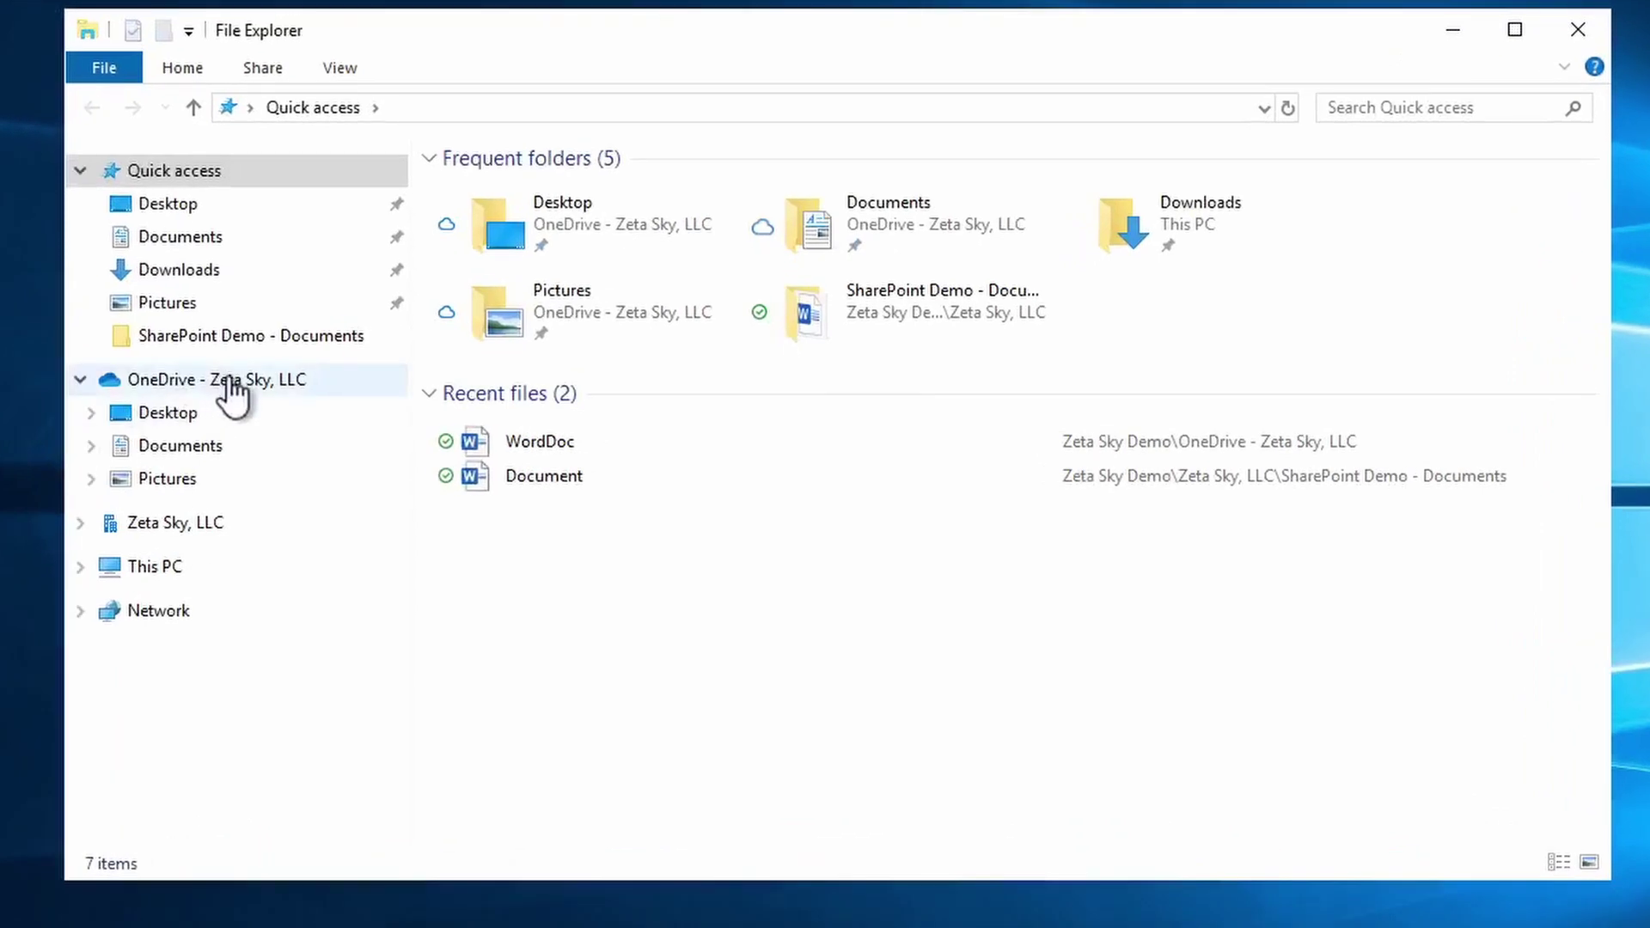
pyautogui.click(230, 381)
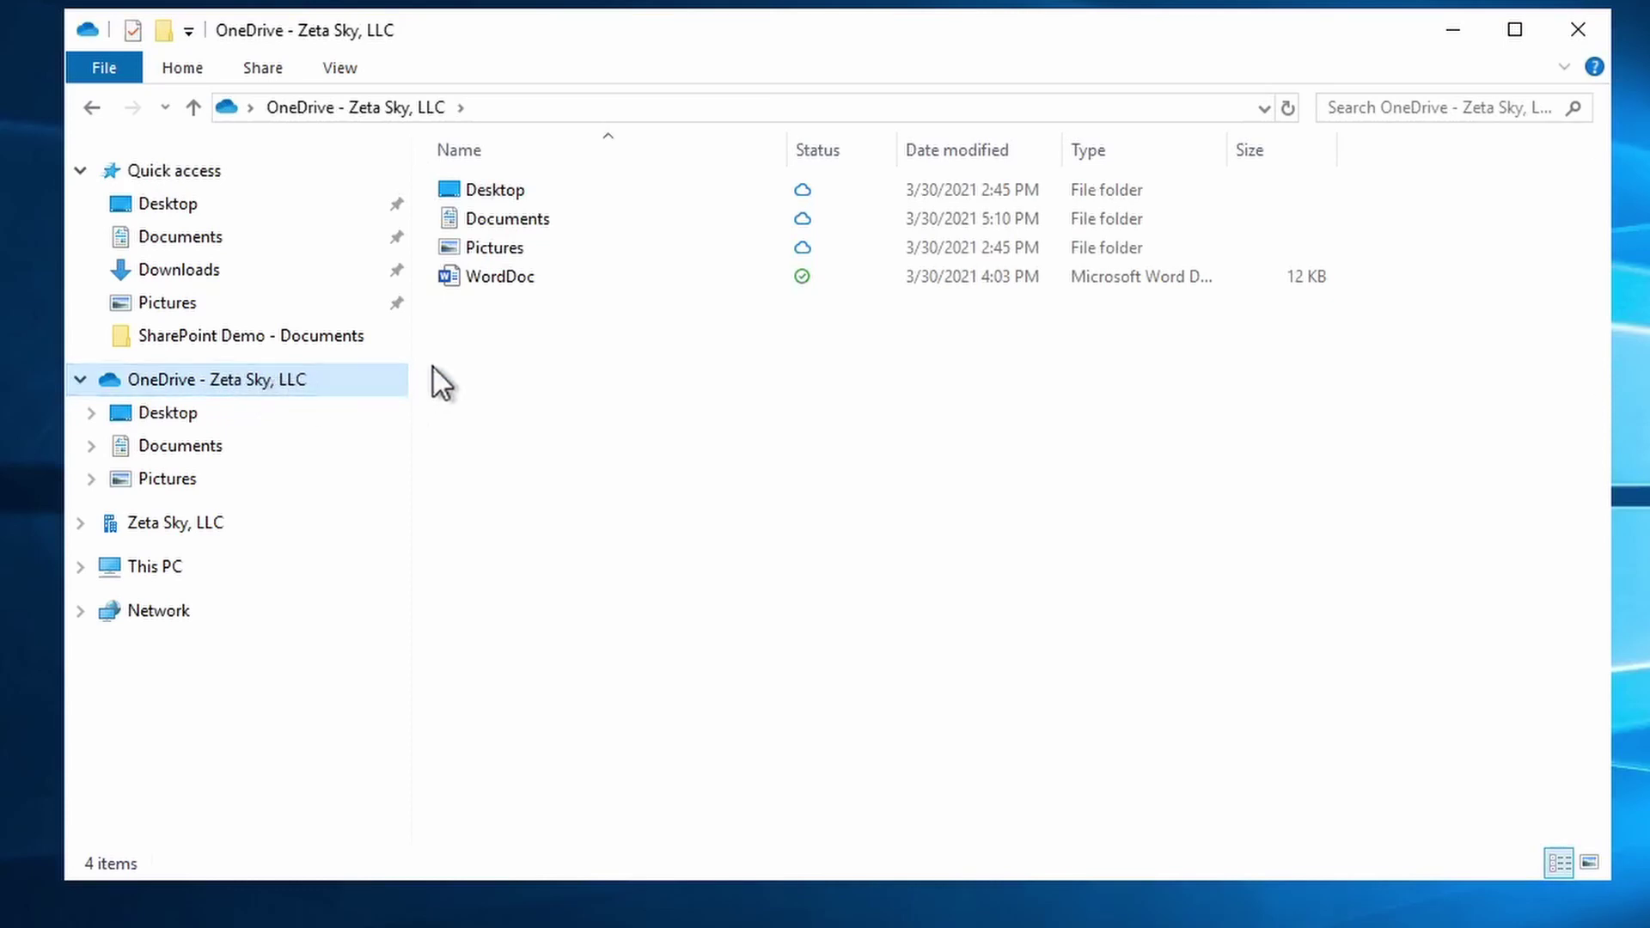
pyautogui.moveTo(519, 280)
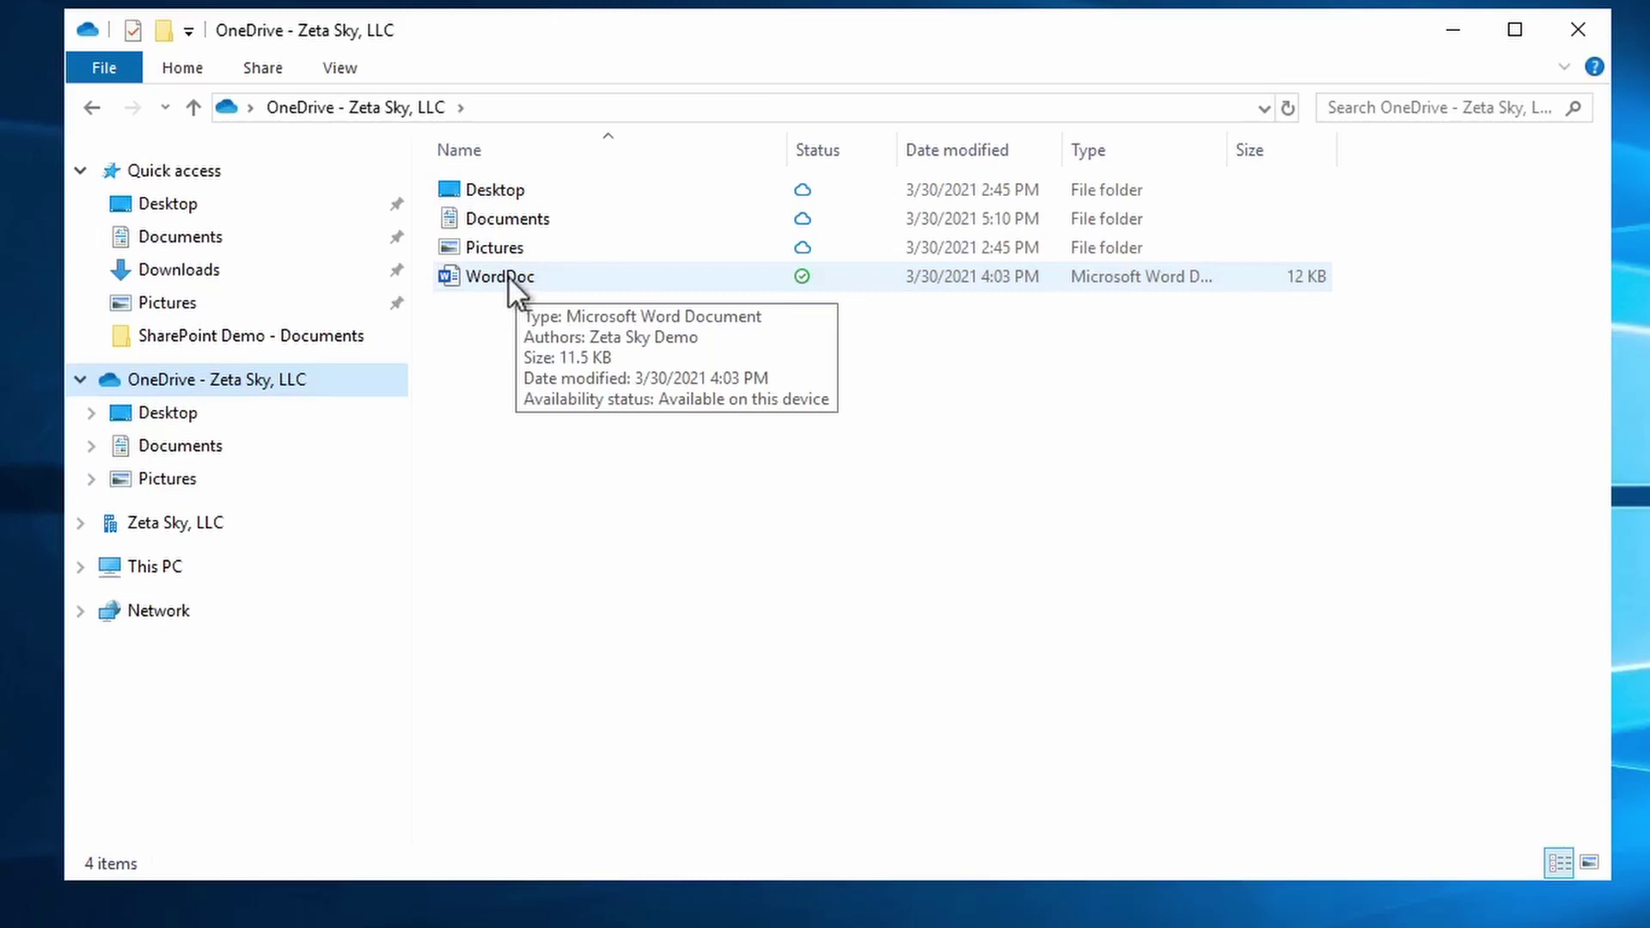
# - Open the Share dialog for WordDoc.docx from its right-click menu
pyautogui.rightClick(509, 279)
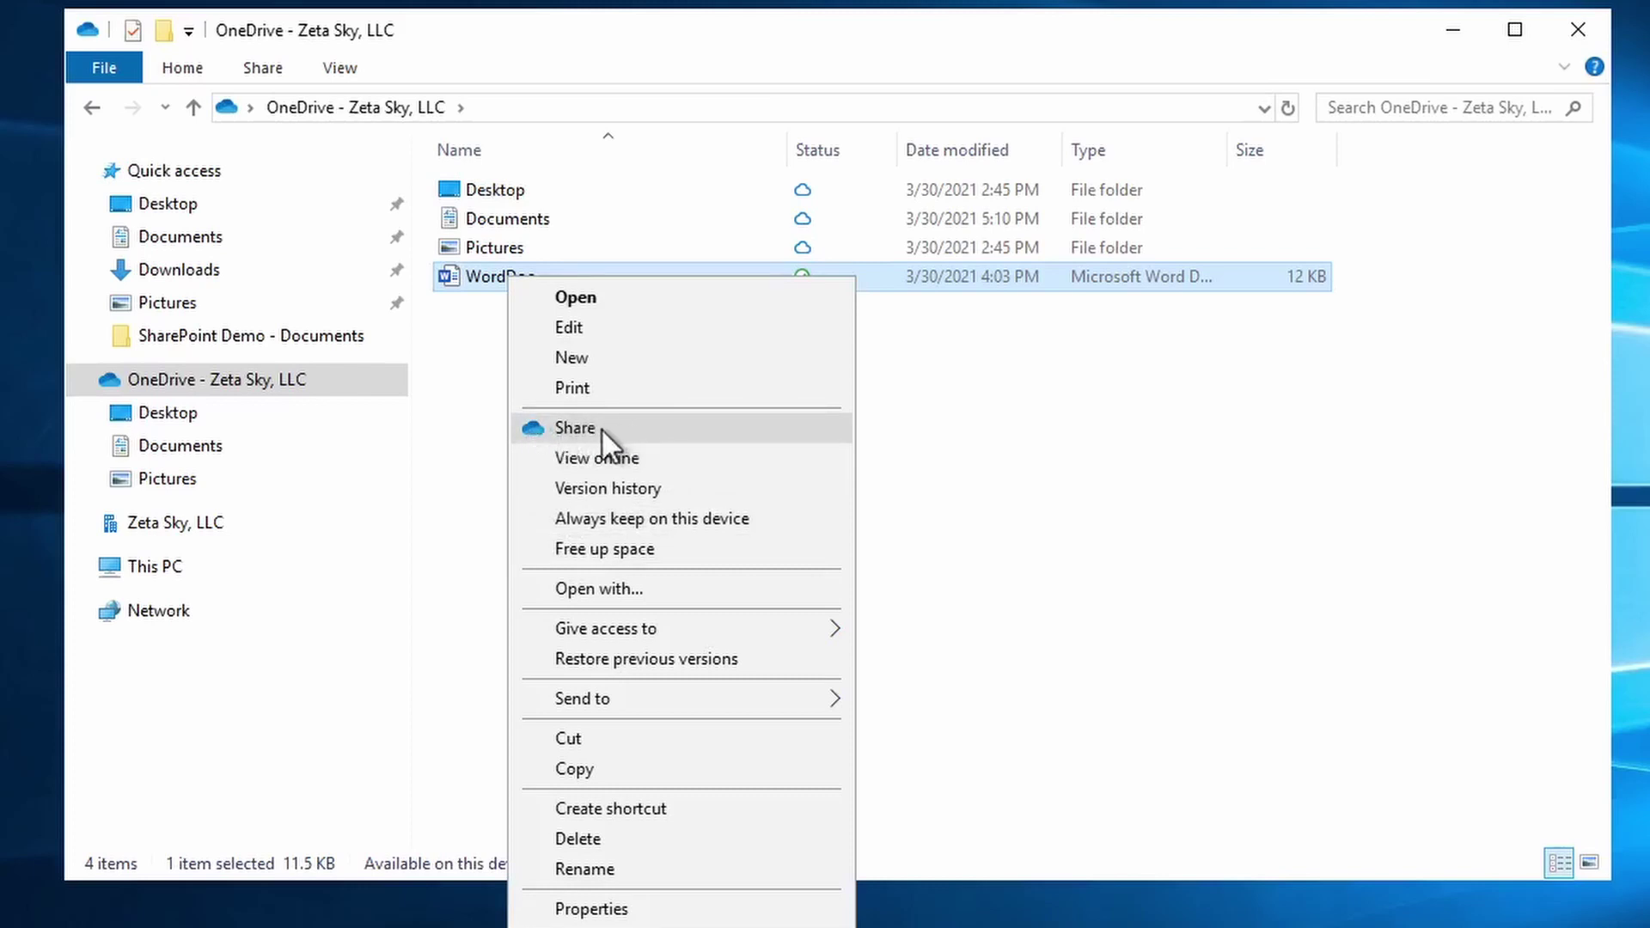
pyautogui.click(632, 425)
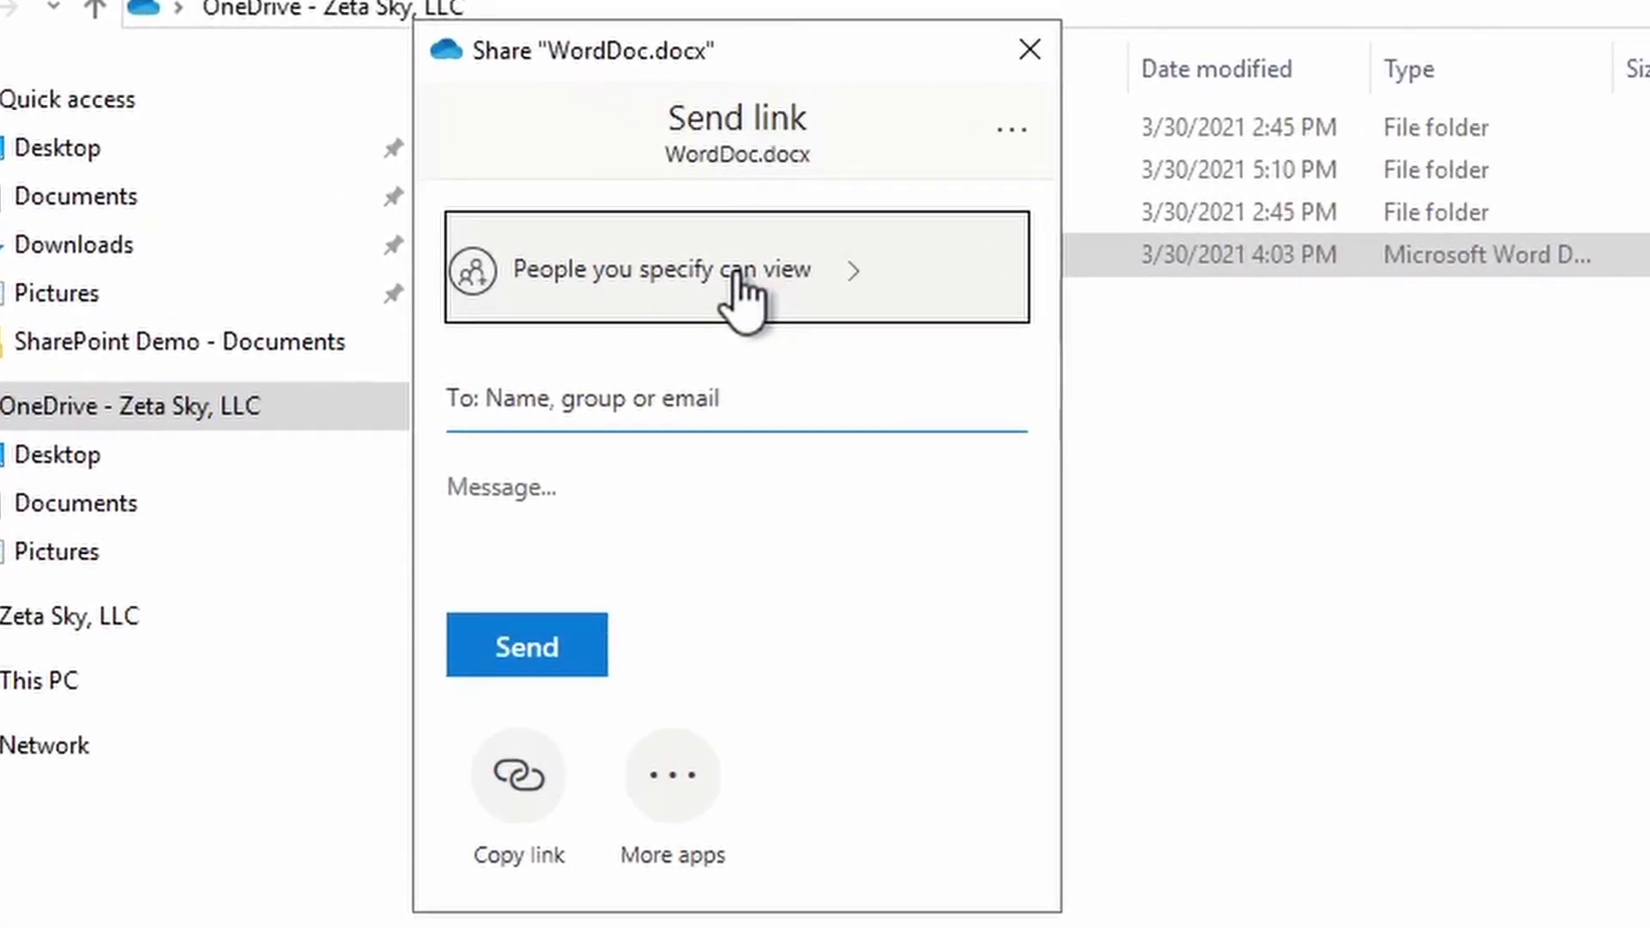
# - Change the WordDoc.docx link permission to Anyone with the link
pyautogui.click(735, 291)
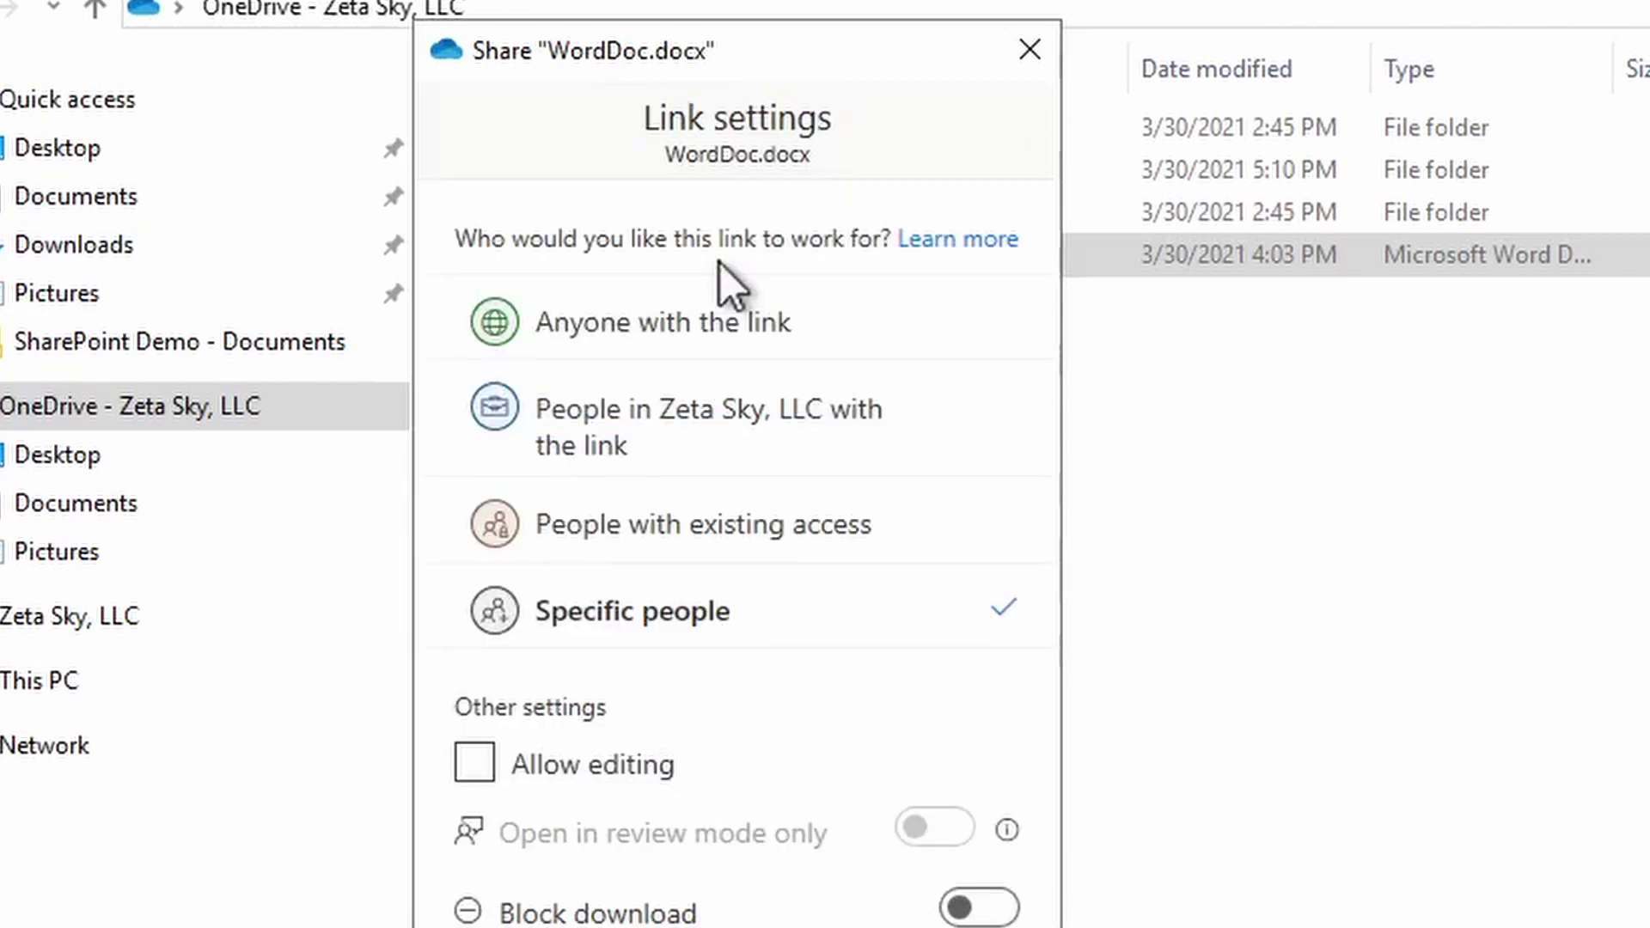
pyautogui.click(672, 328)
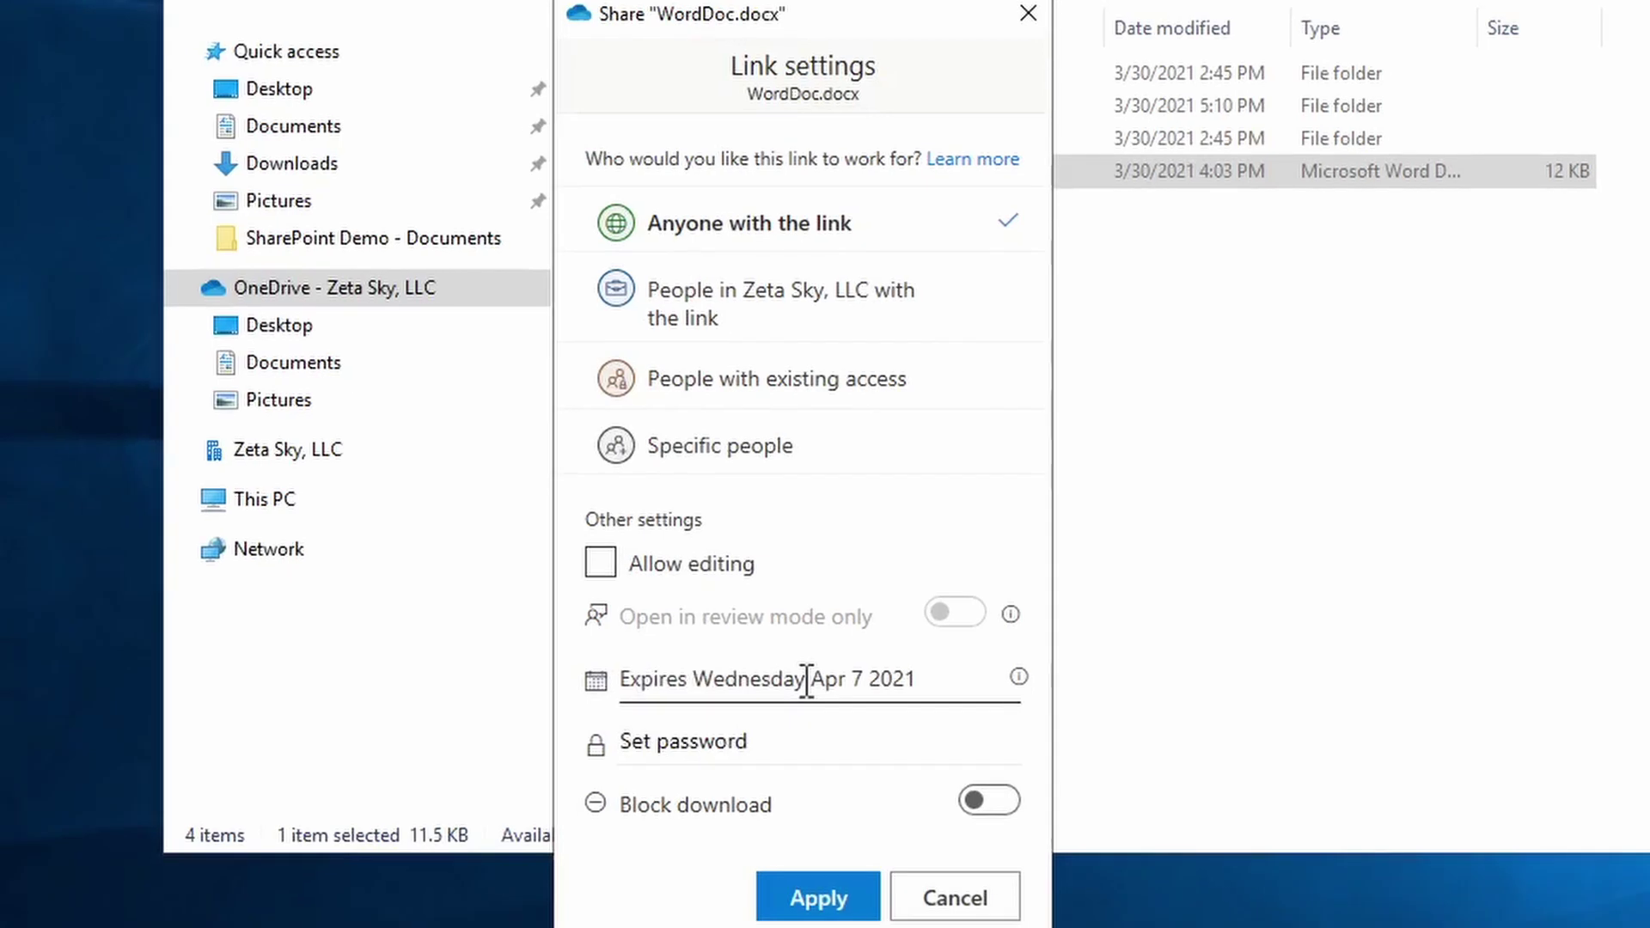
# - Set the link to expire Saturday Apr 3 2021, leaving Allow editing unchecked
pyautogui.click(808, 682)
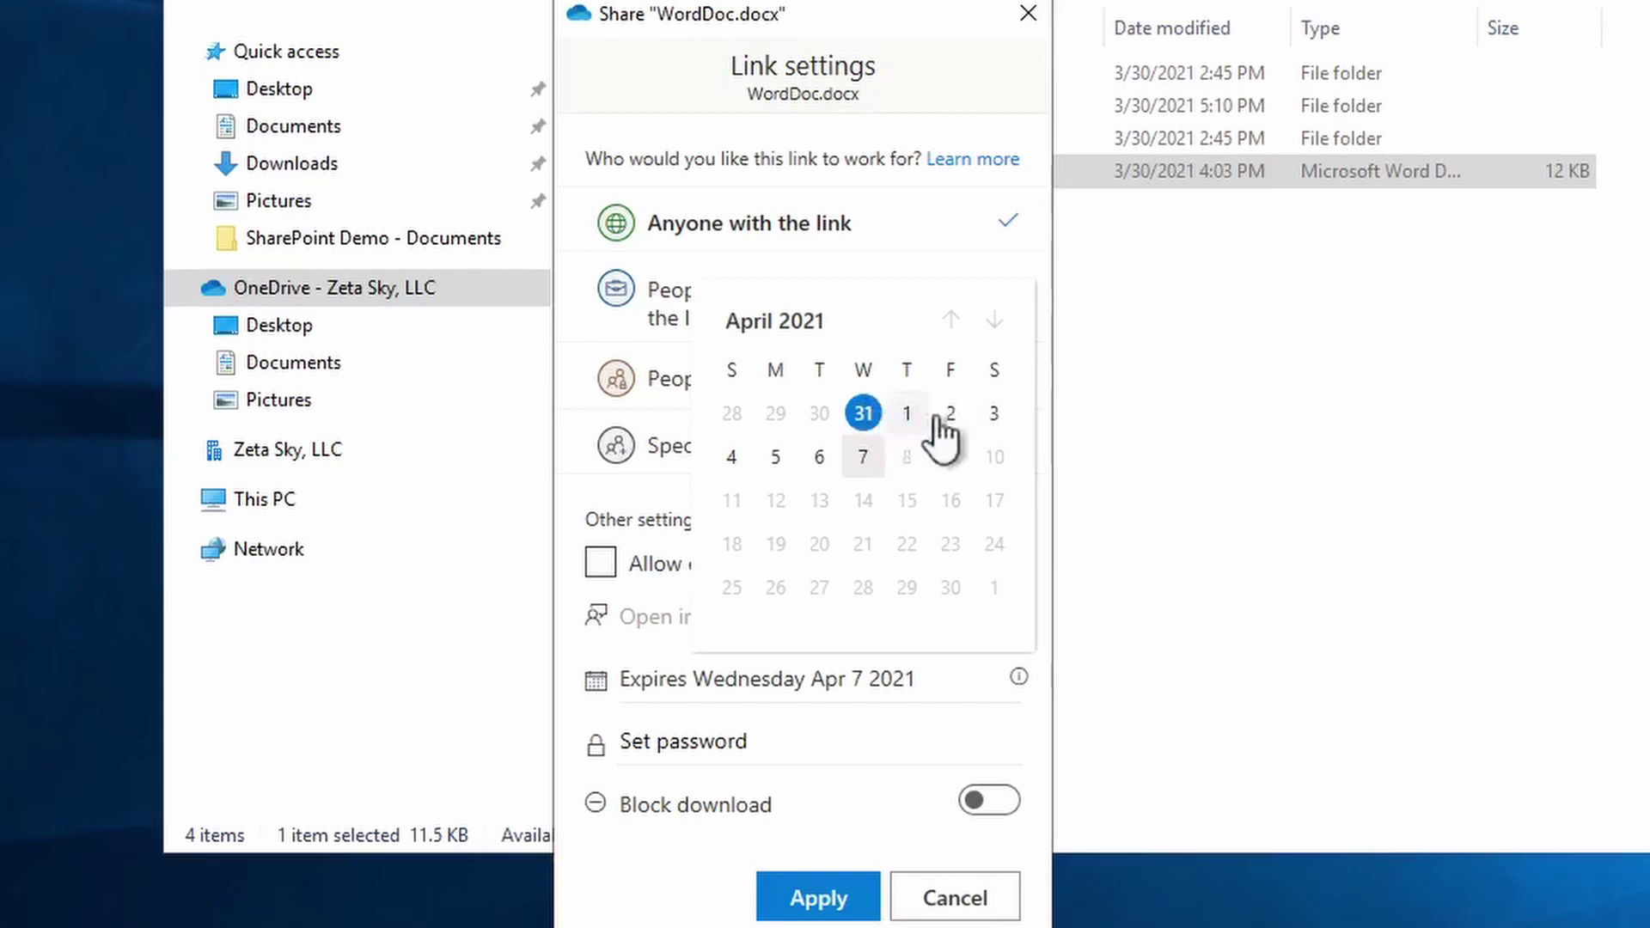
pyautogui.click(995, 413)
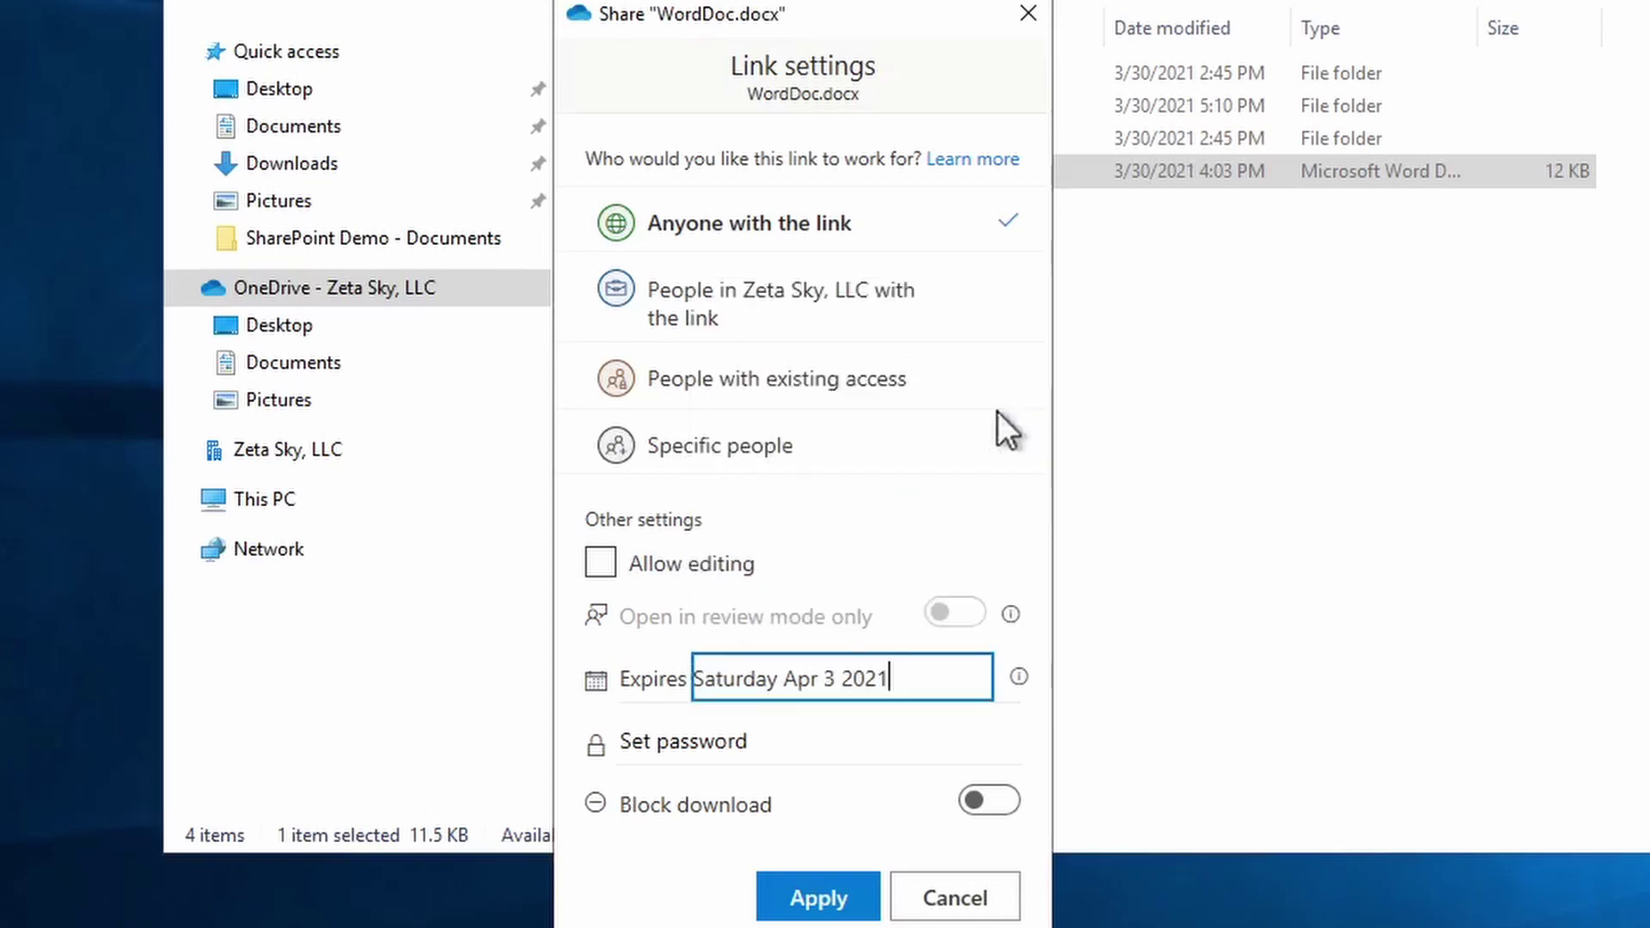
pyautogui.click(887, 564)
pyautogui.click(885, 569)
# - Cancel those link changes and limit the link to People in Zeta Sky, LLC
pyautogui.click(978, 902)
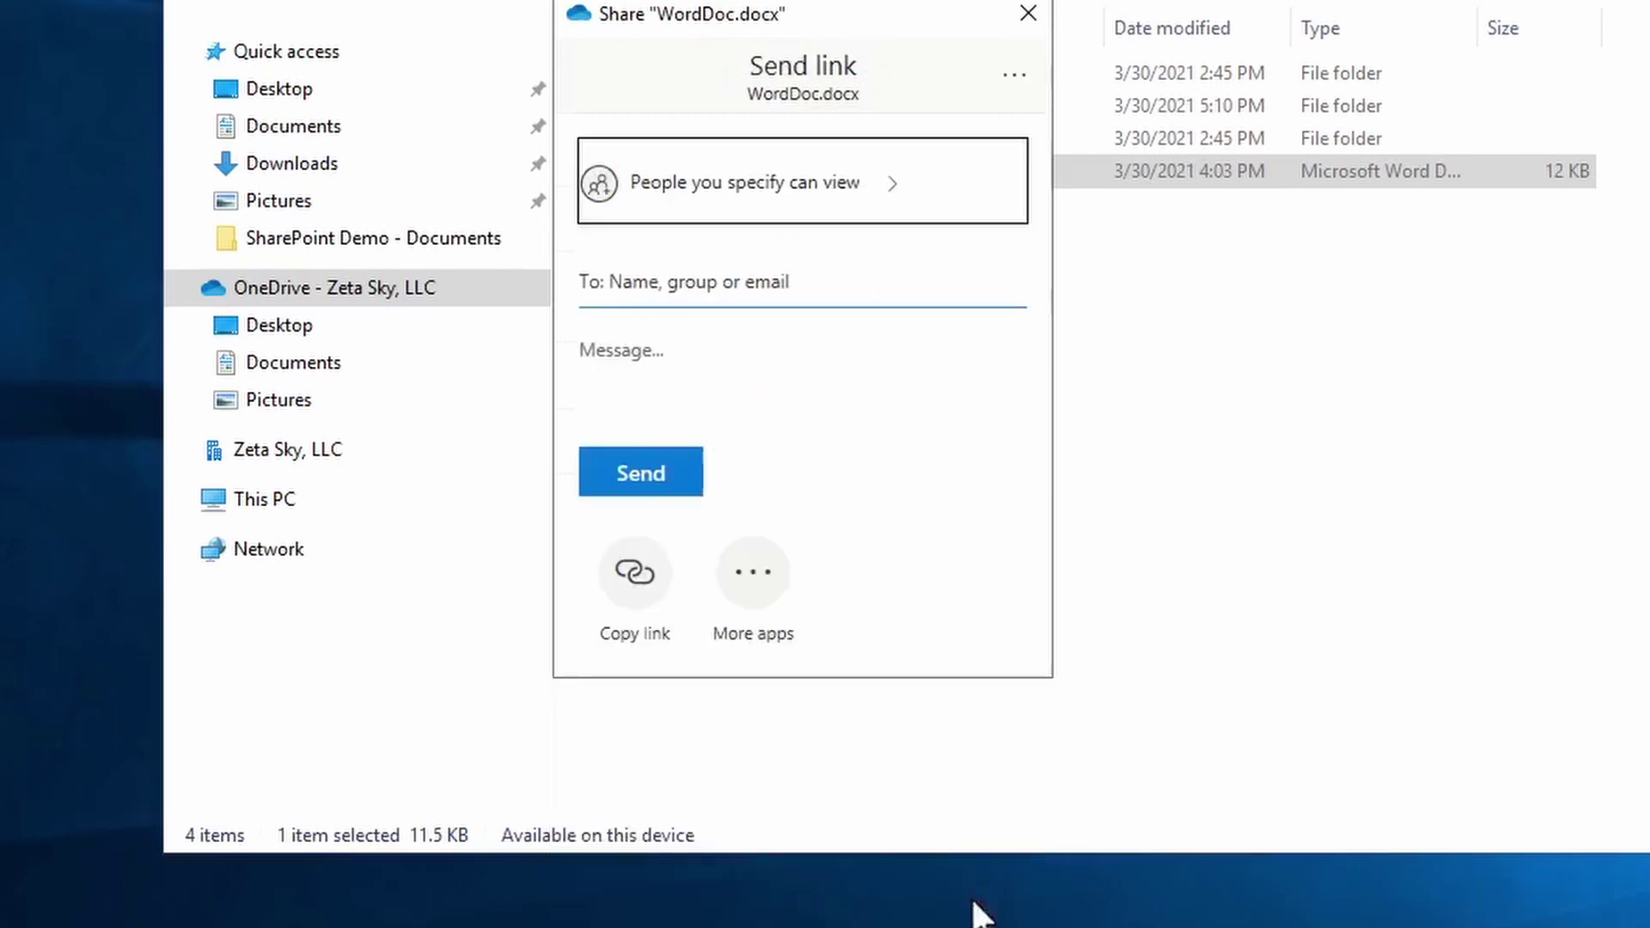
pyautogui.click(789, 165)
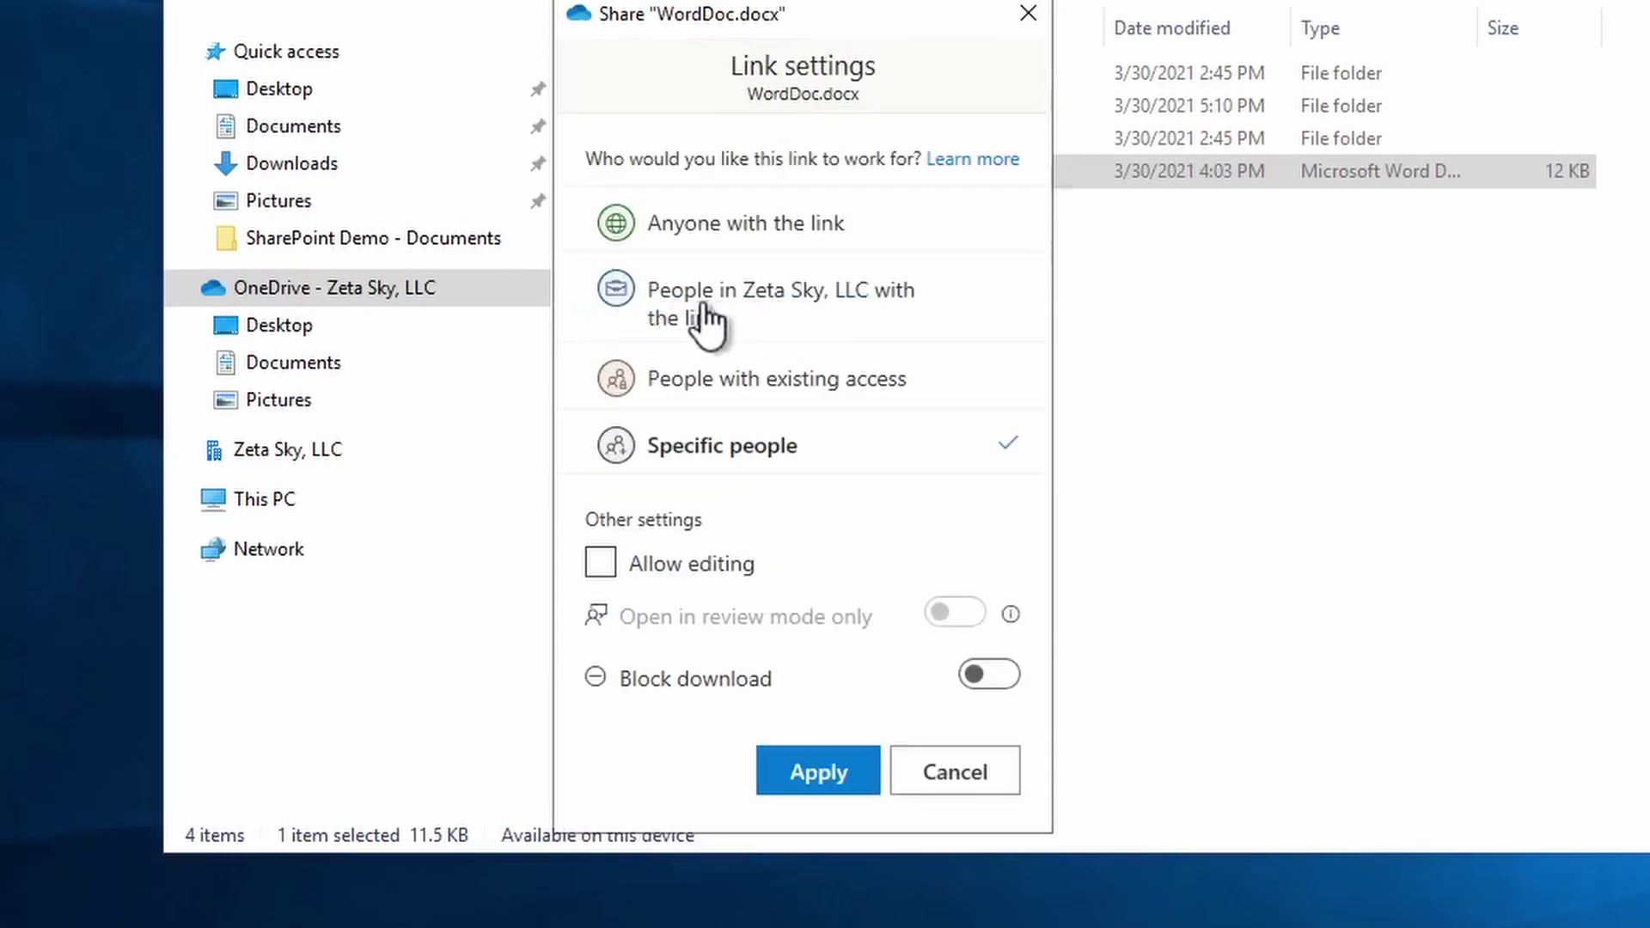
pyautogui.click(800, 316)
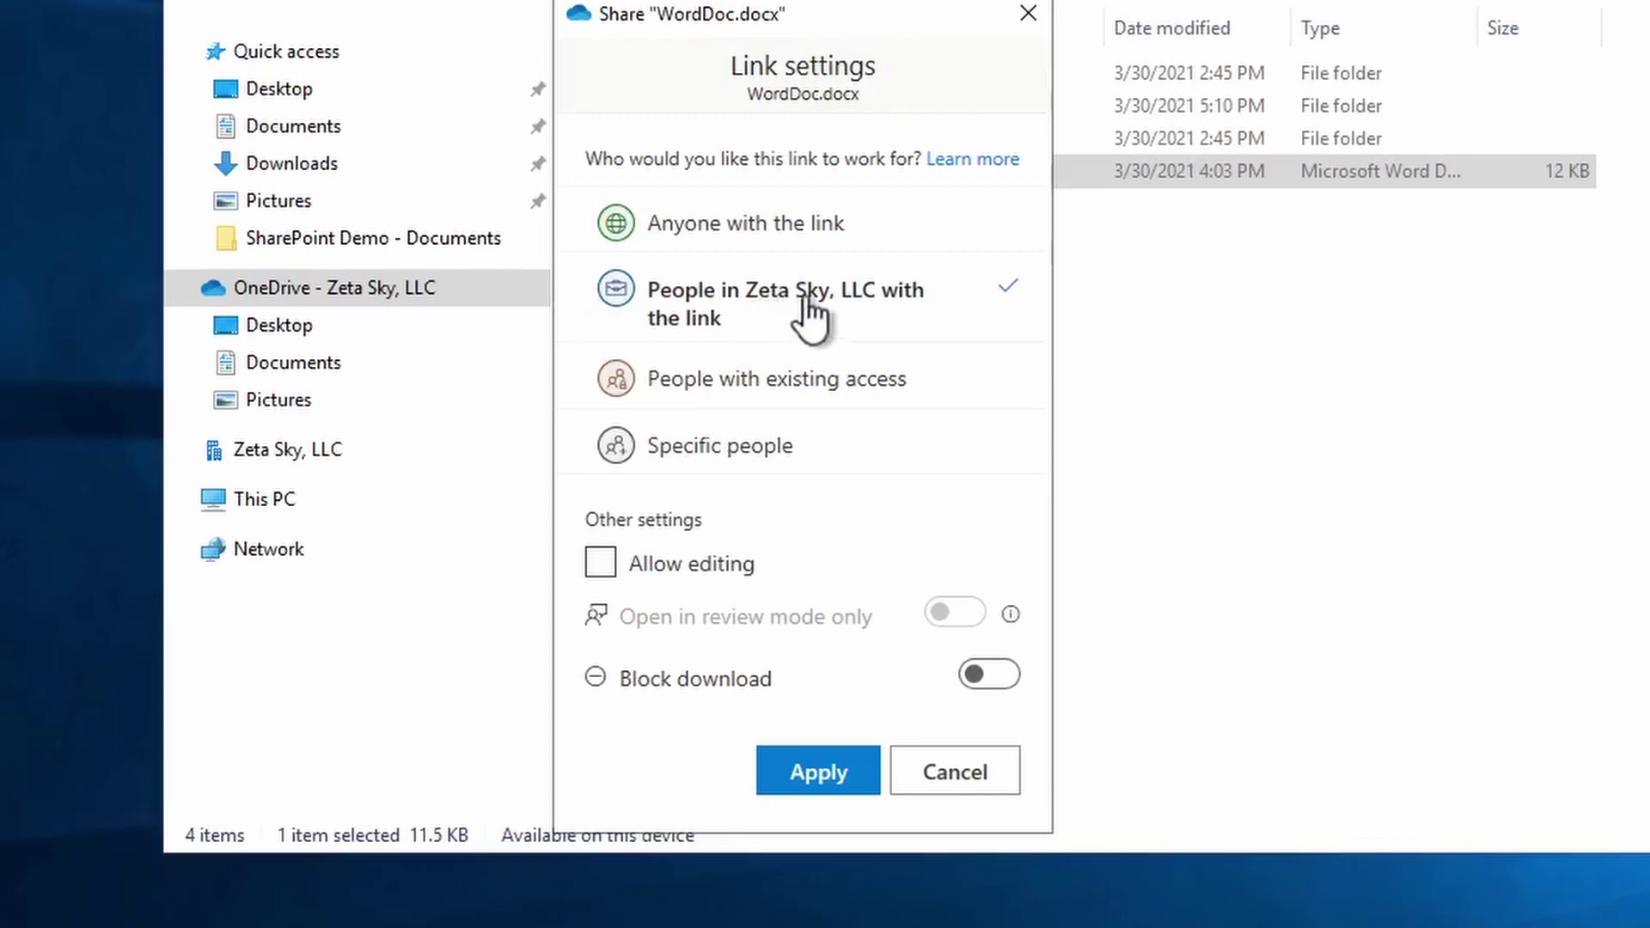
# - Switch the WordDoc.docx link to People with existing access
pyautogui.click(713, 382)
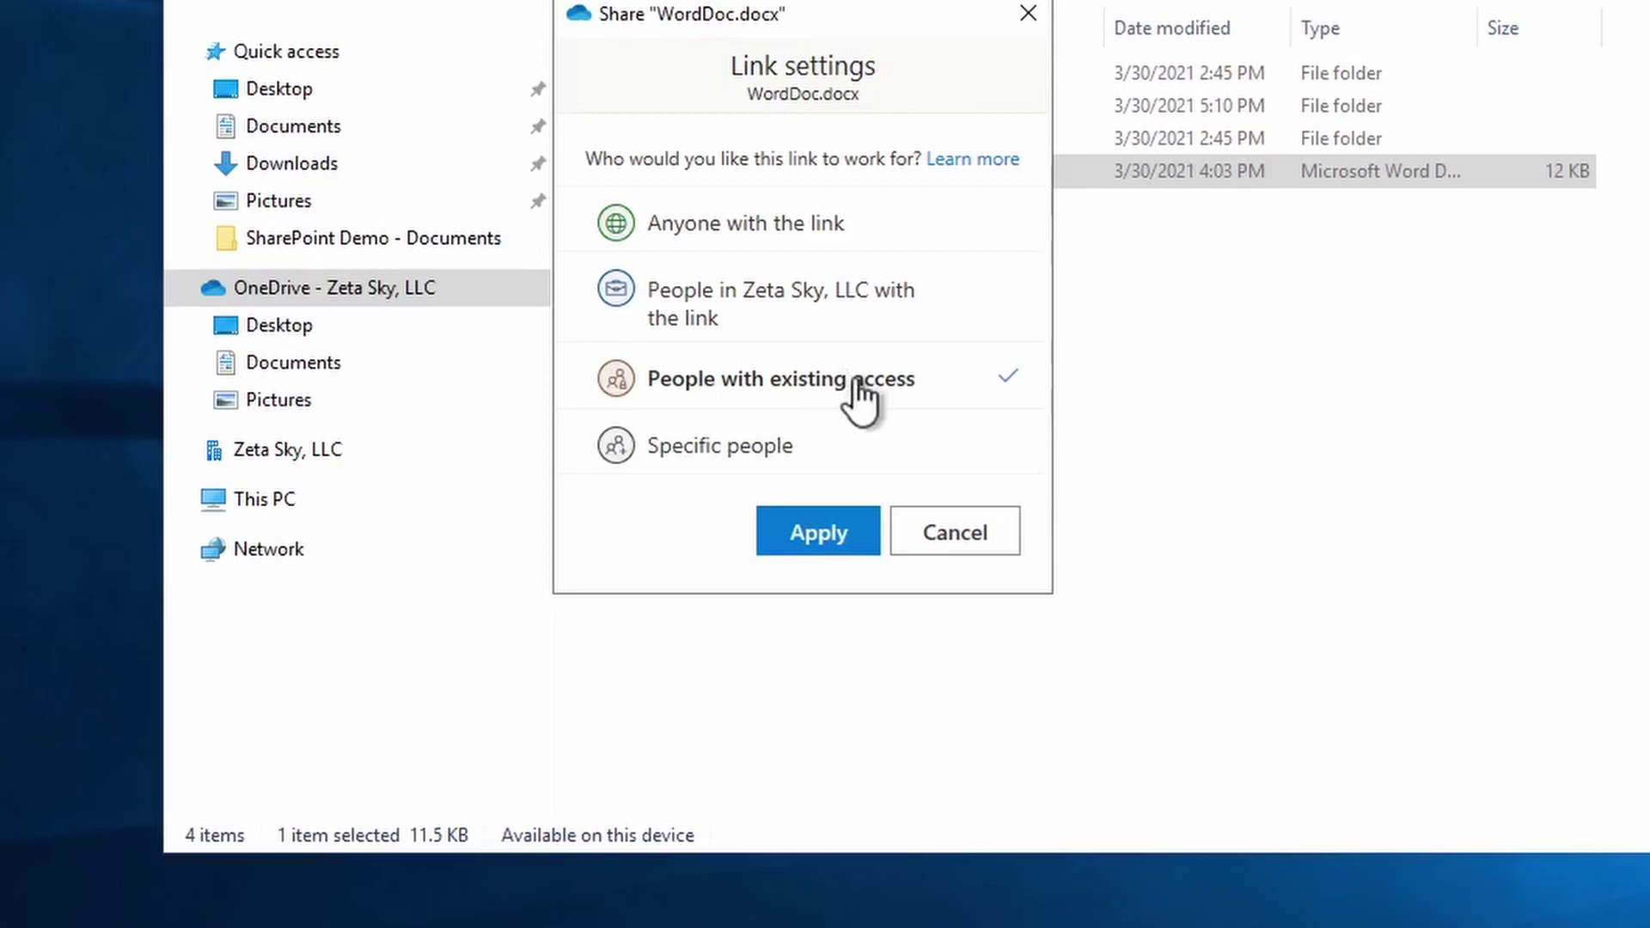
# - Apply the Specific people link setting, returning to the Send link form
pyautogui.click(709, 468)
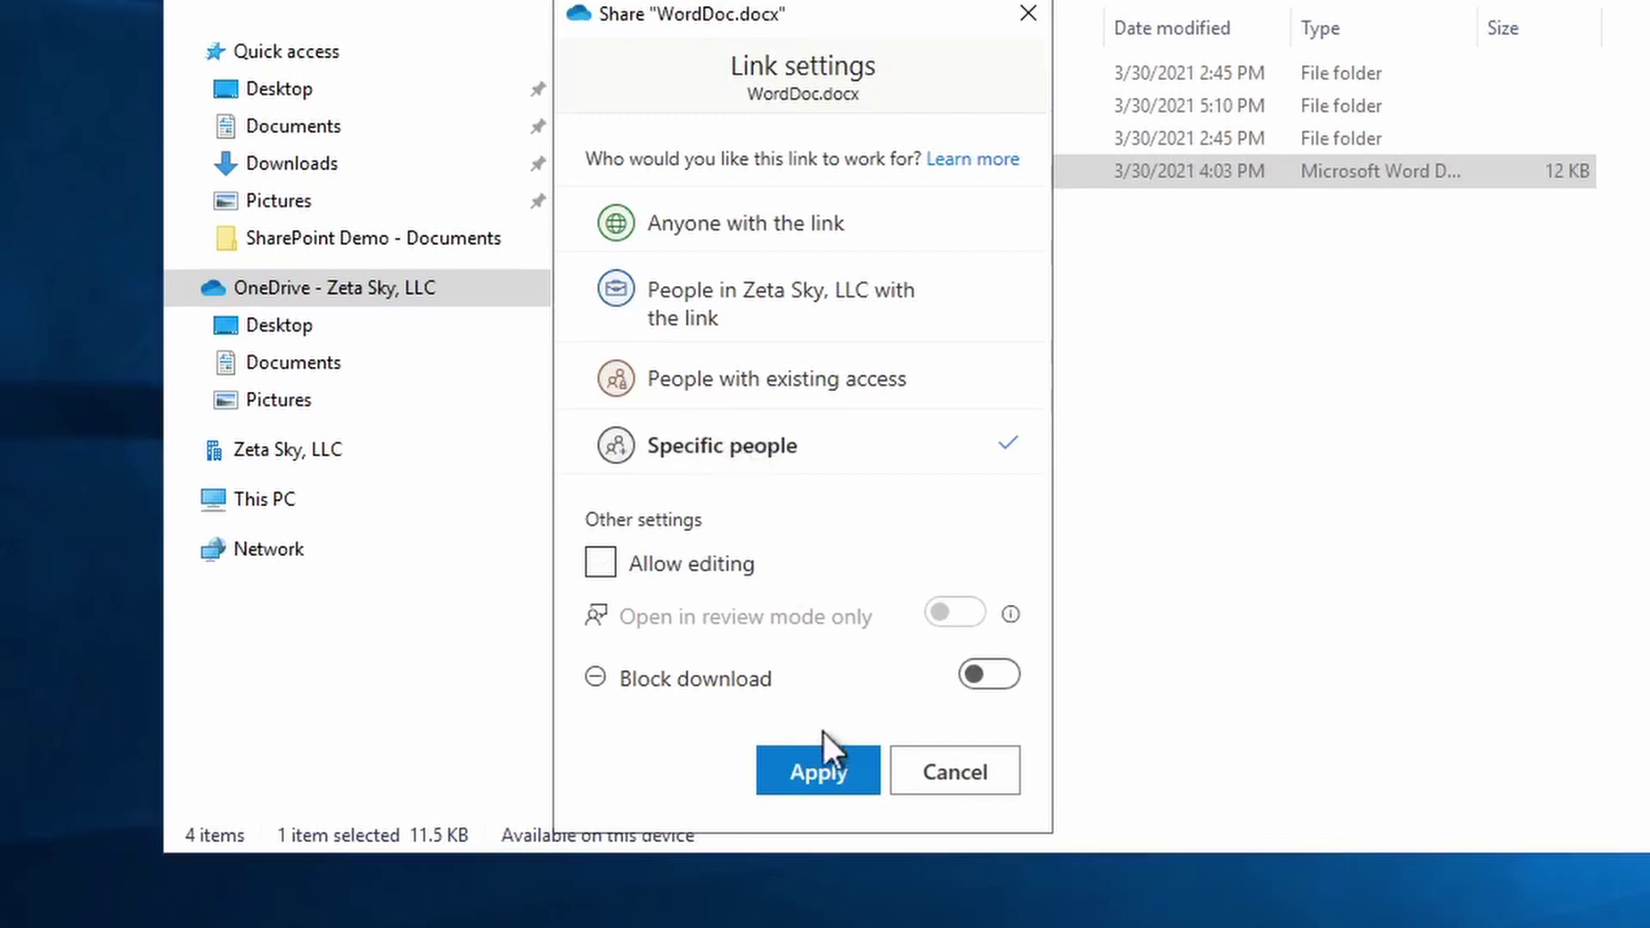
pyautogui.click(823, 771)
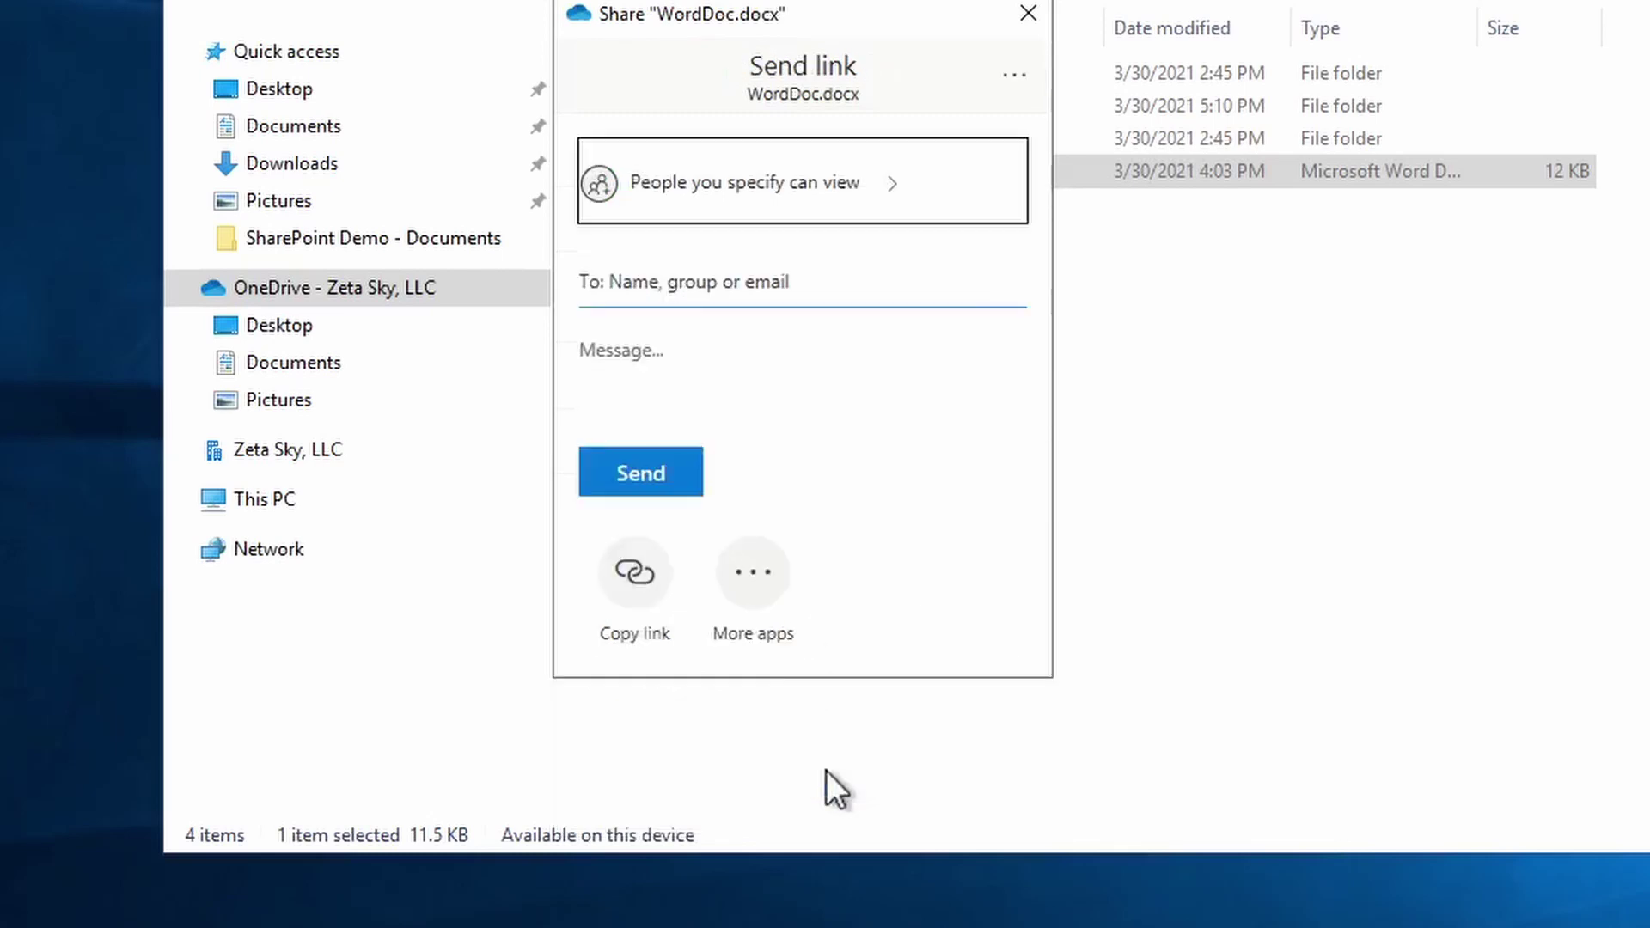
# - Add the suggested in-organization colleague as recipient, then type an external e-mail address
pyautogui.click(690, 289)
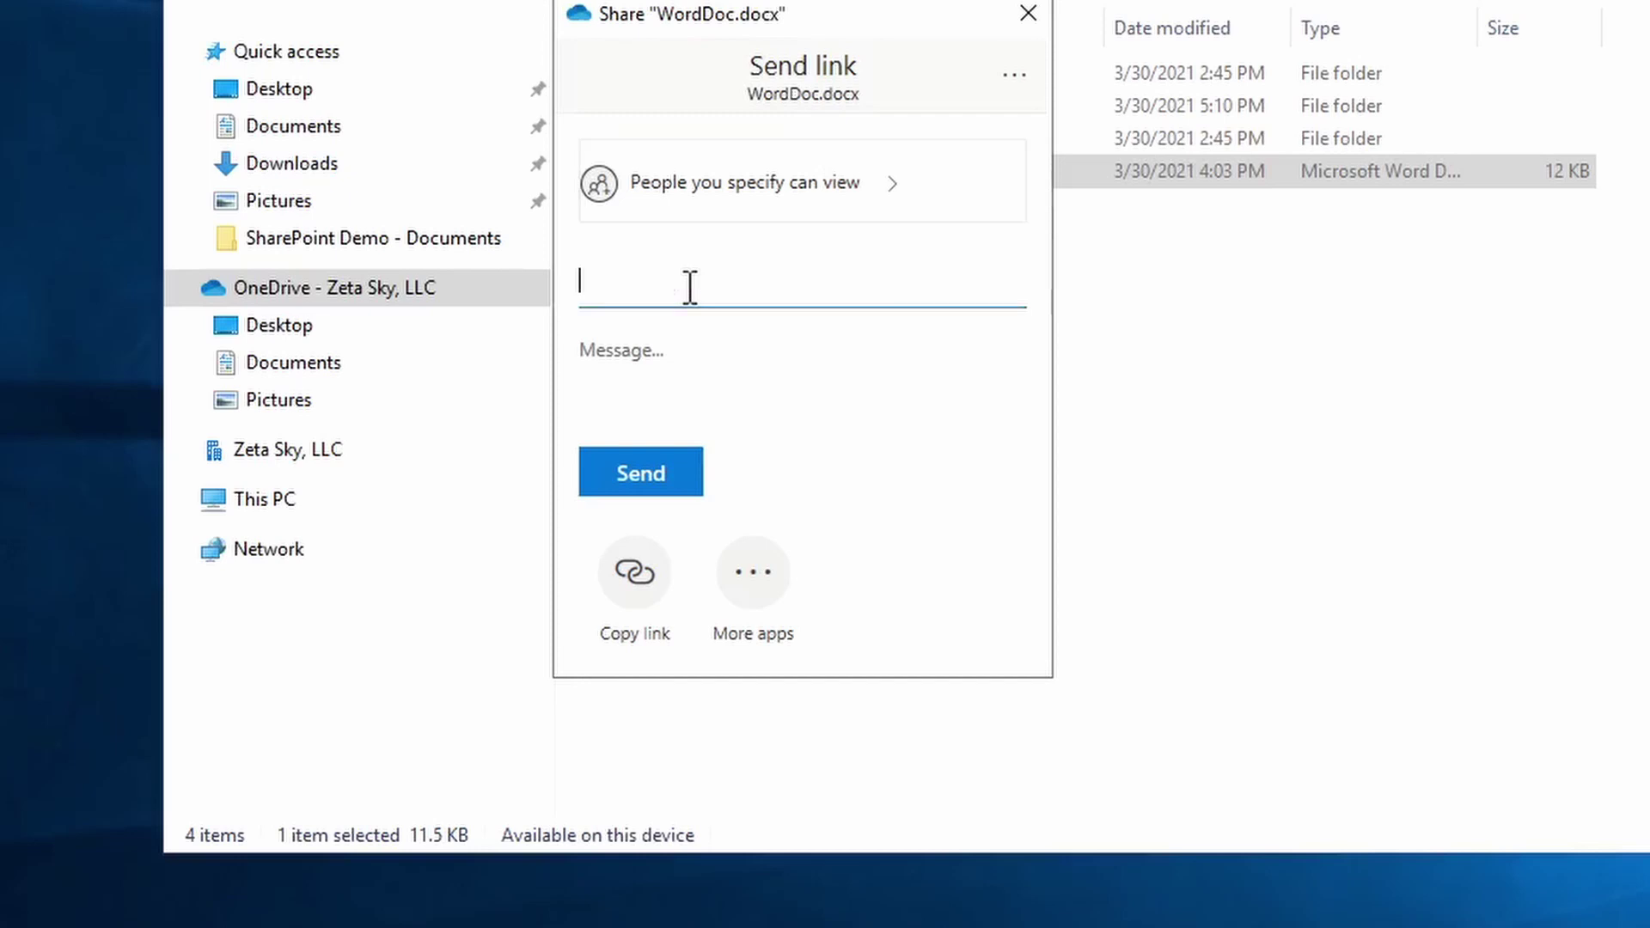
pyautogui.write('olivi')
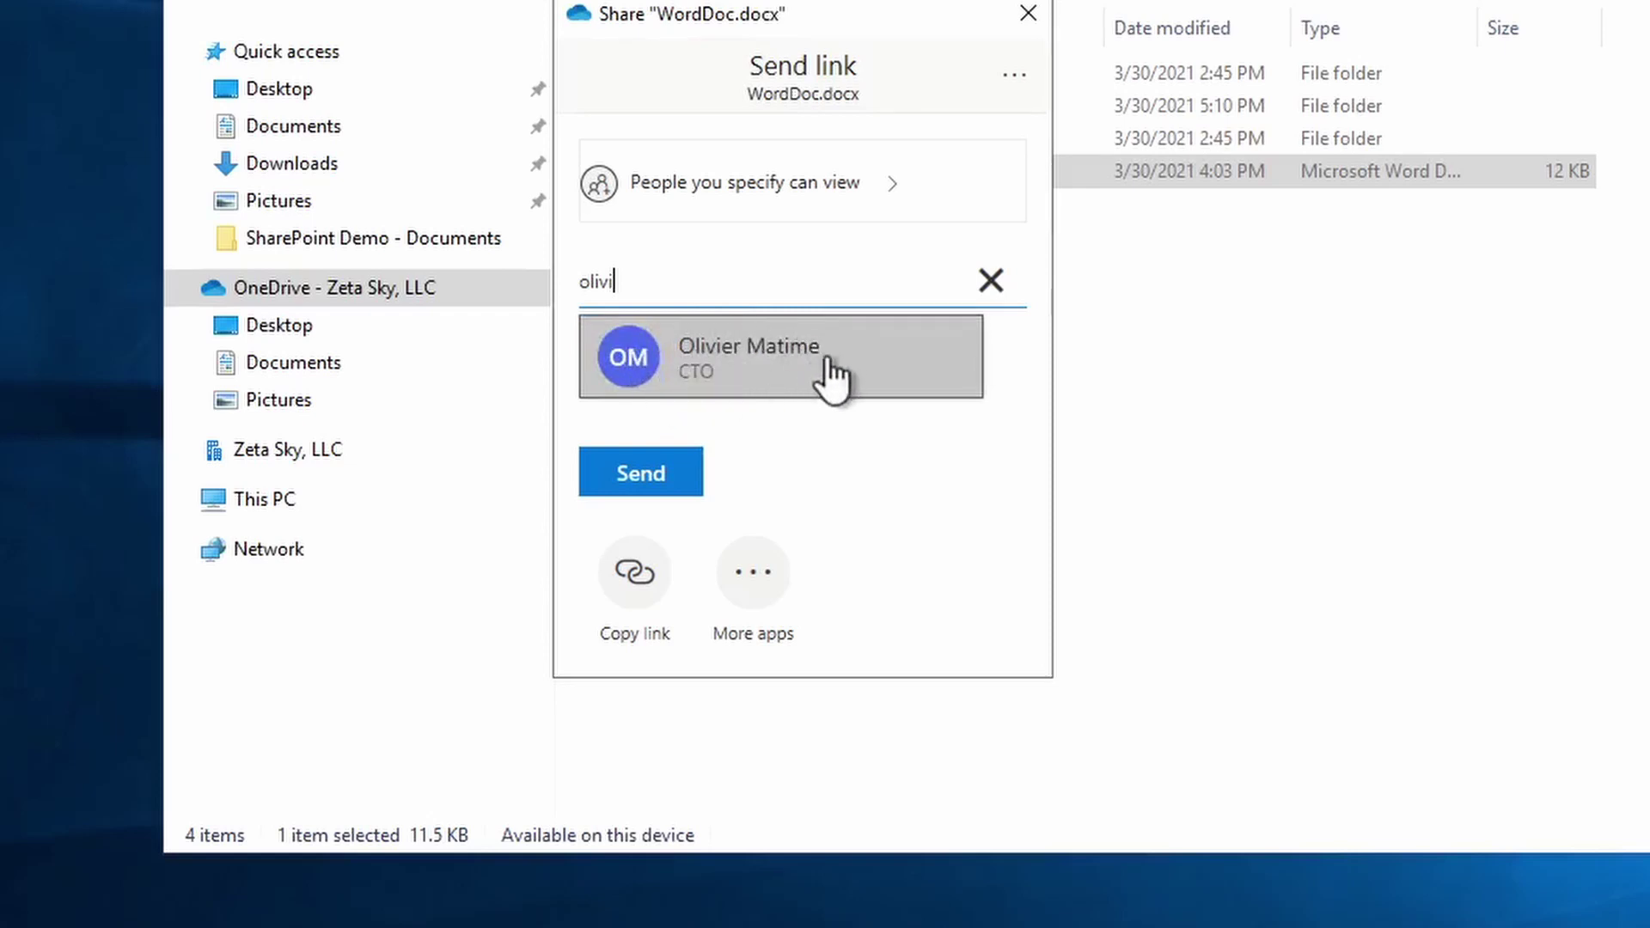
pyautogui.click(776, 376)
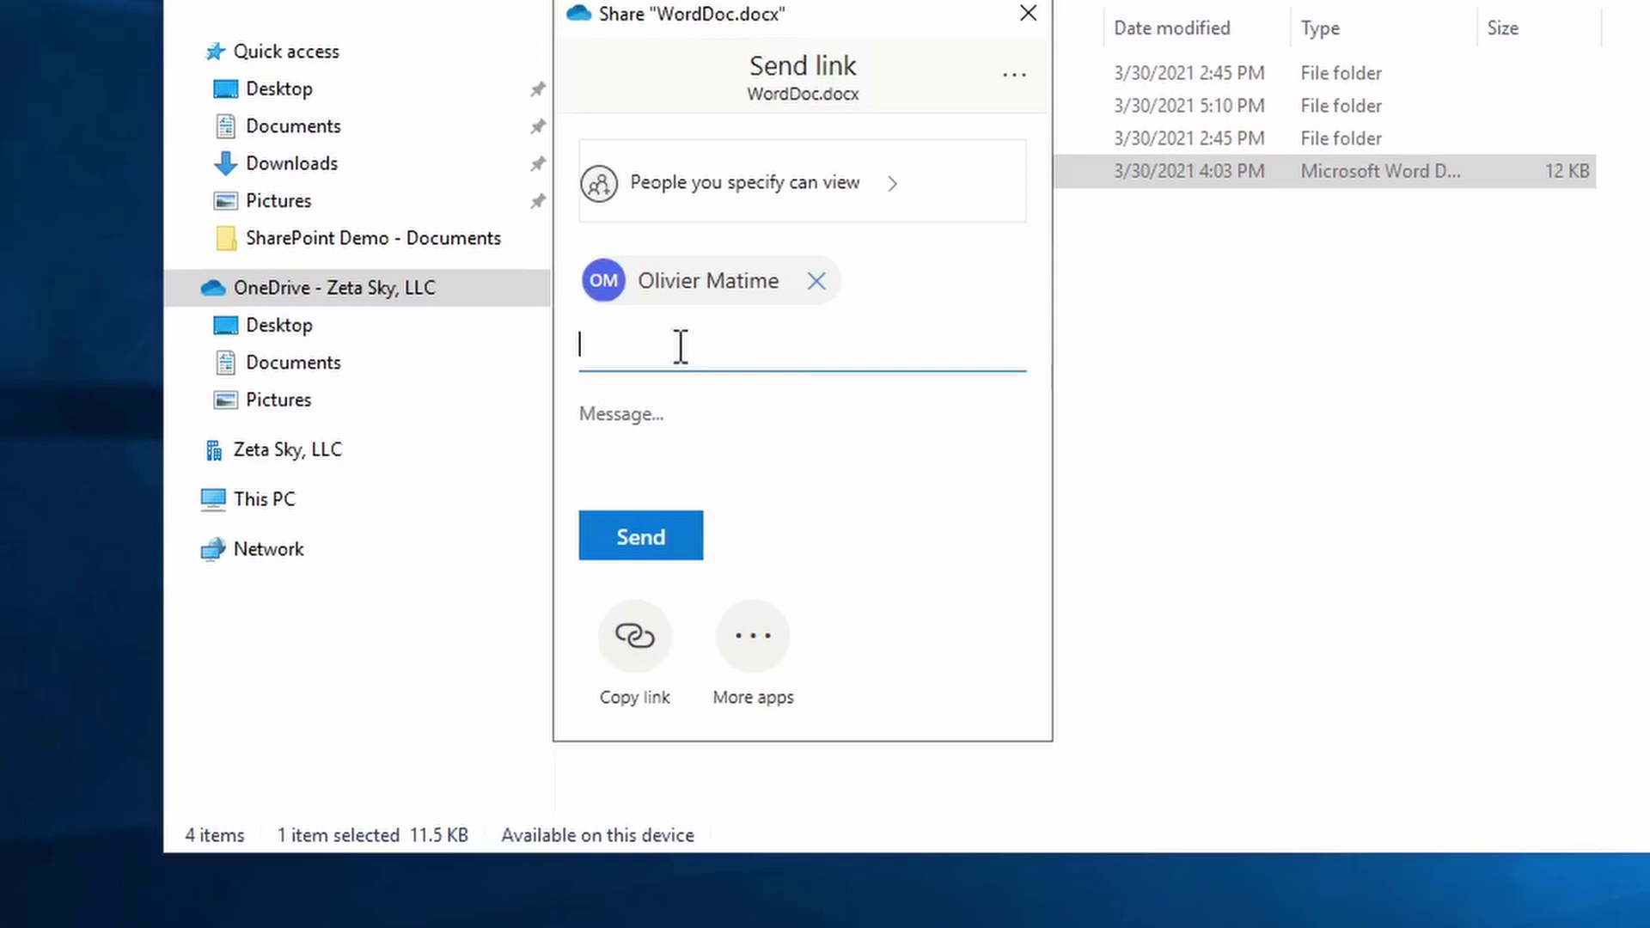
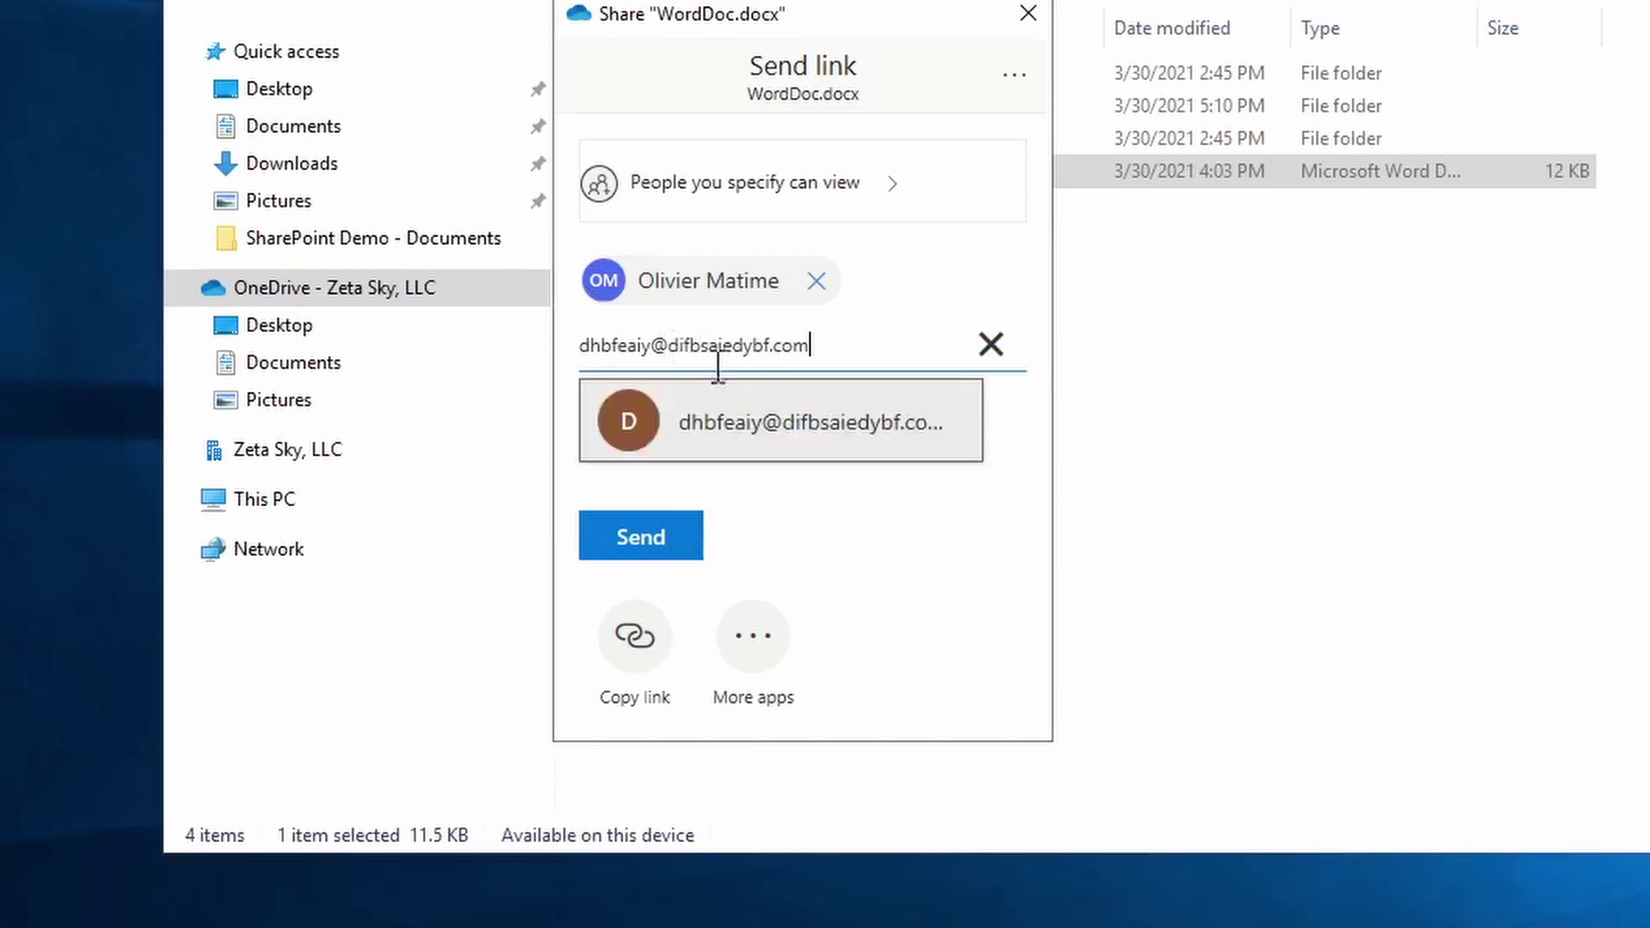
# - Add the typed external e-mail address as a second recipient
pyautogui.click(786, 434)
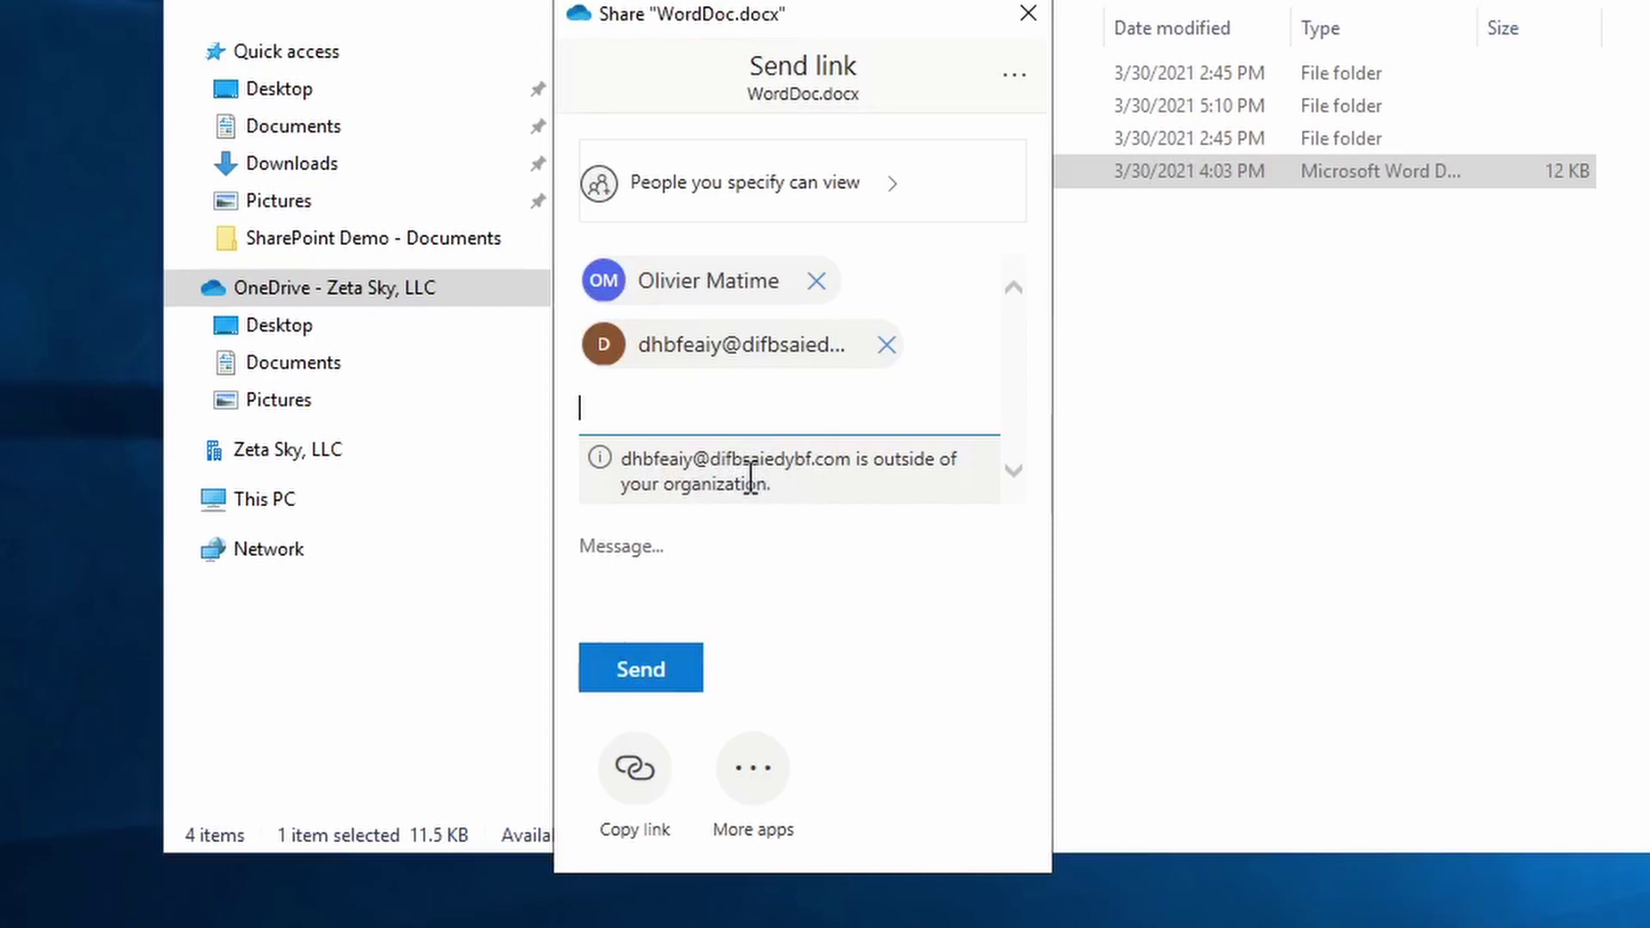
# - Remove the external recipient and add the message 'Here's the file you asked for!'
pyautogui.click(886, 344)
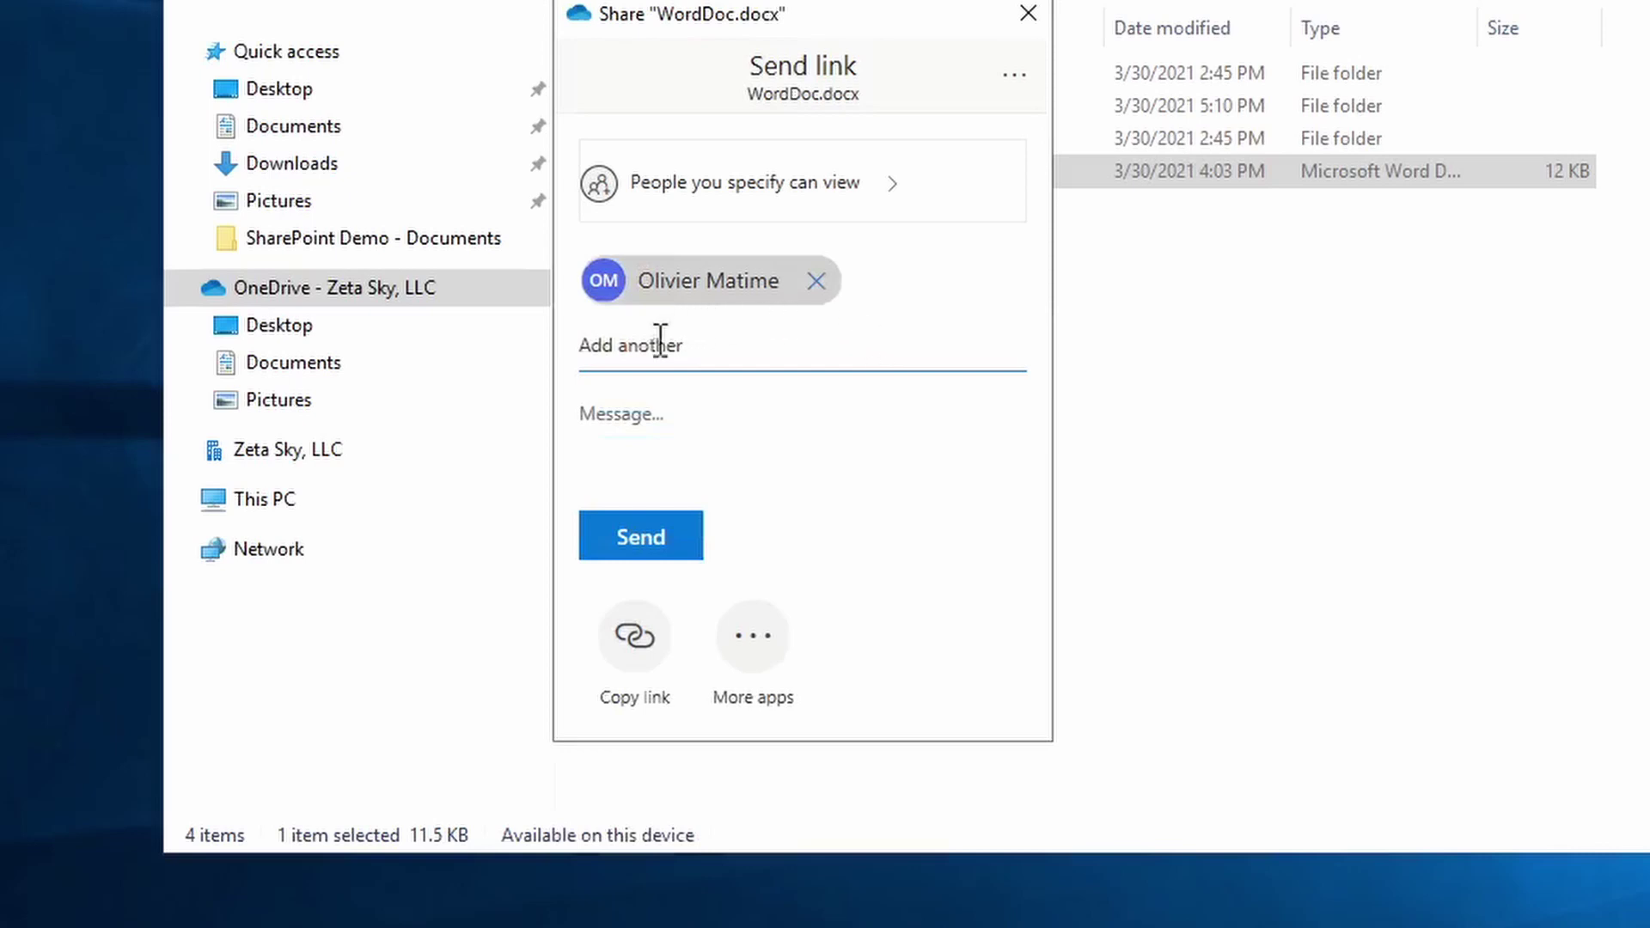
pyautogui.click(659, 418)
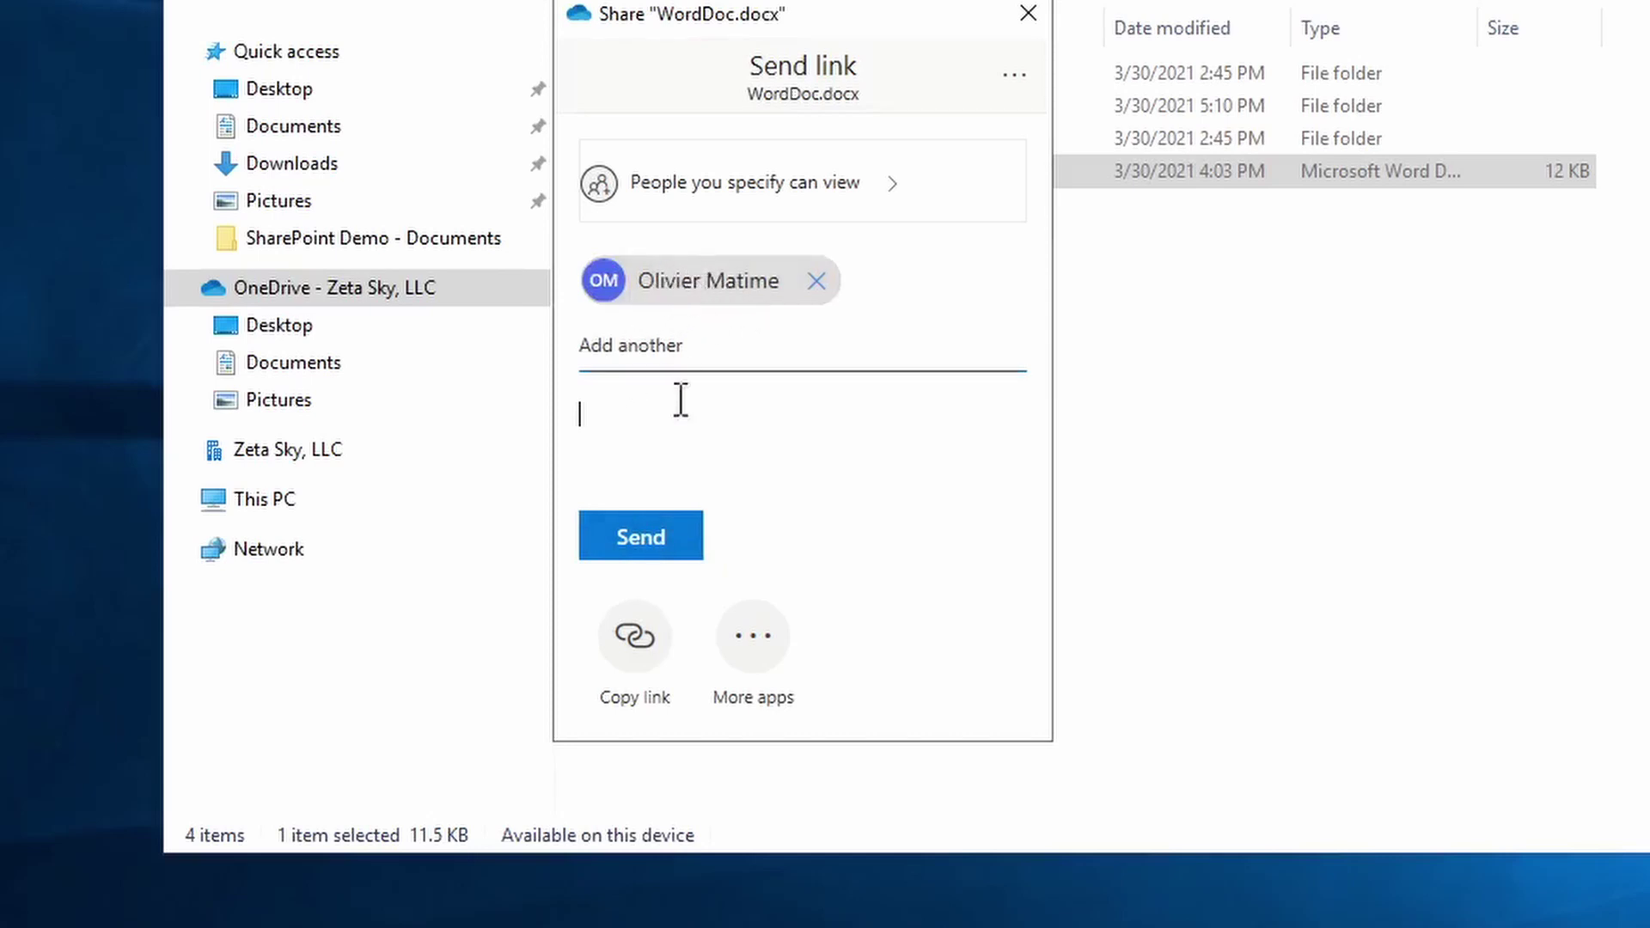
pyautogui.write('H')
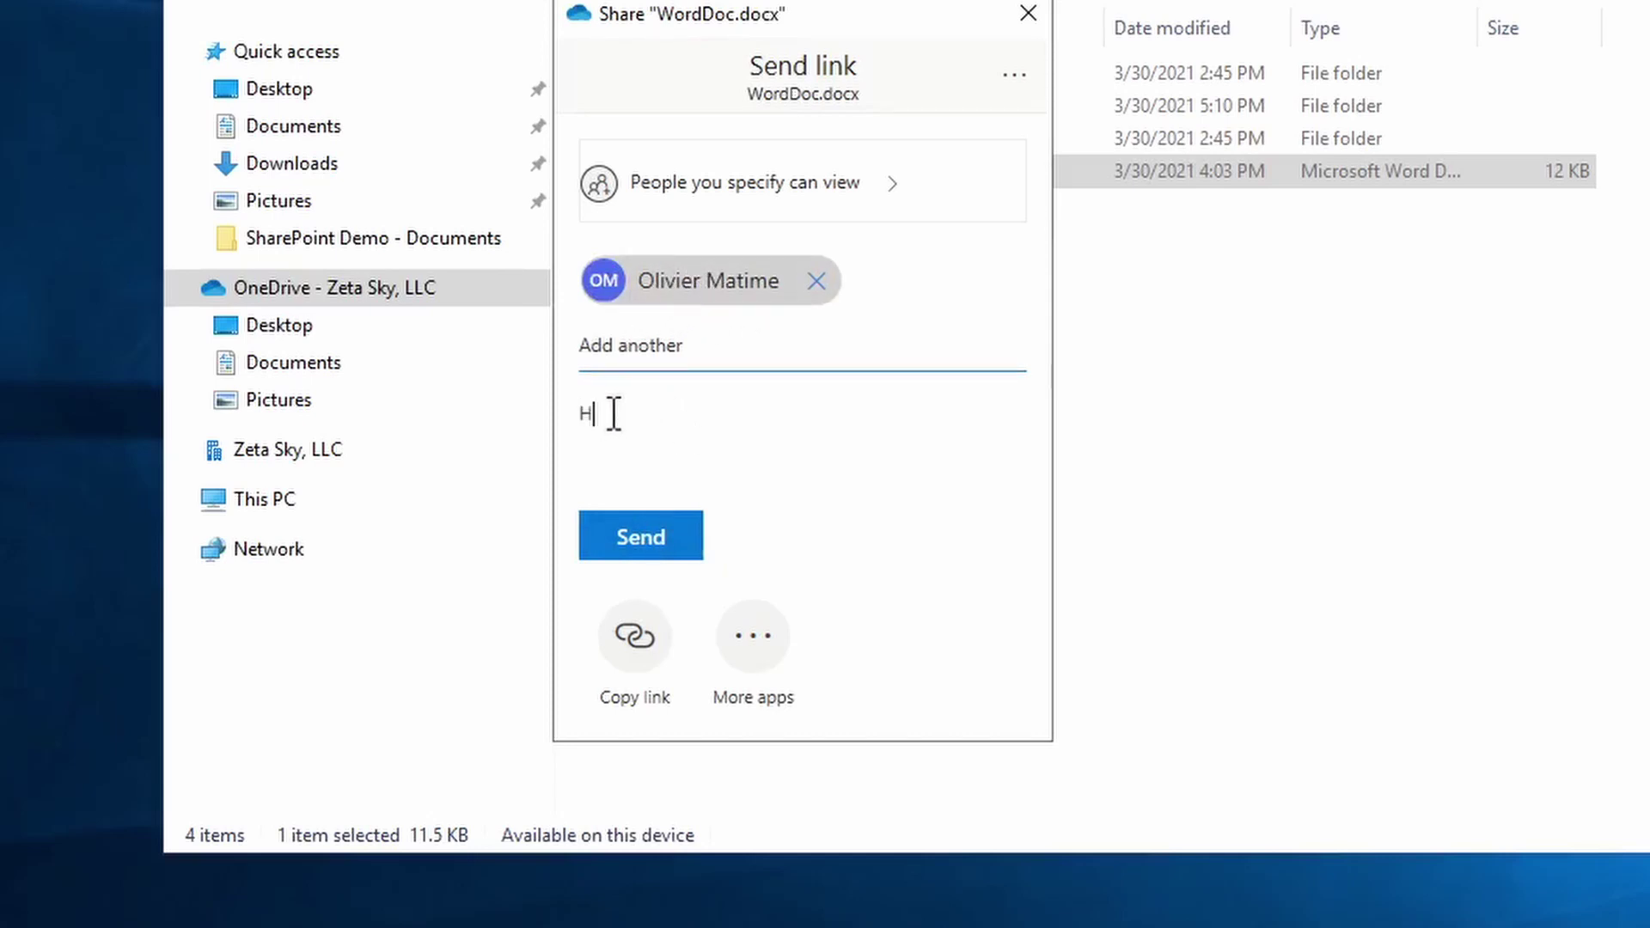
pyautogui.write("ere's the file you asked for!")
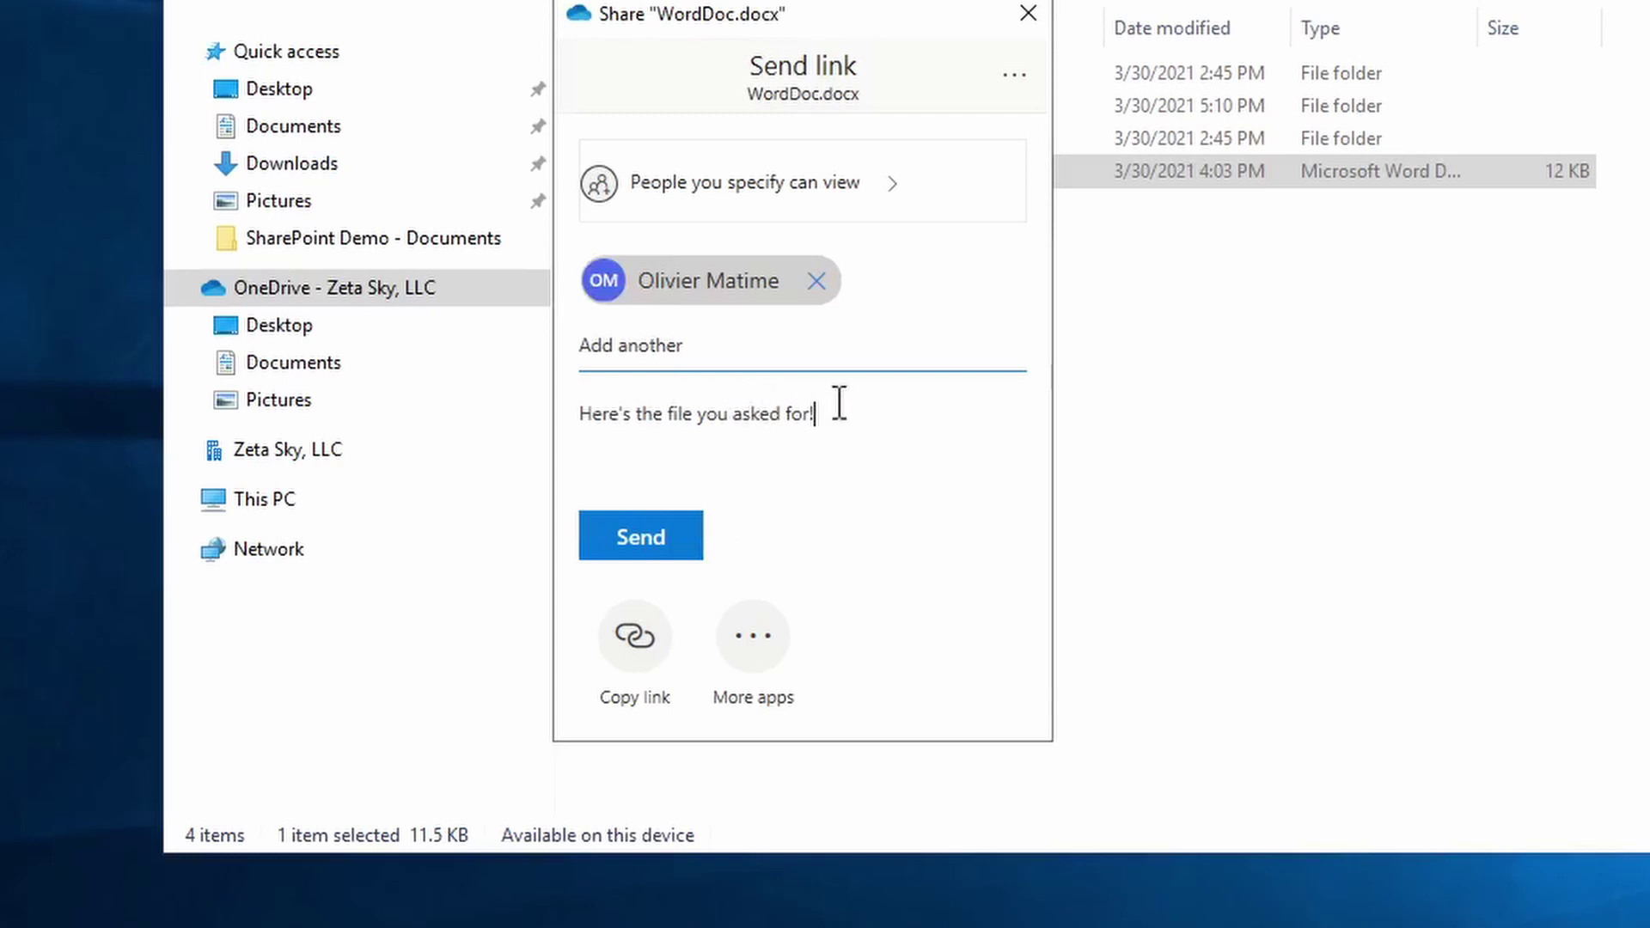
pyautogui.moveTo(839, 411); pyautogui.dragTo(572, 385)
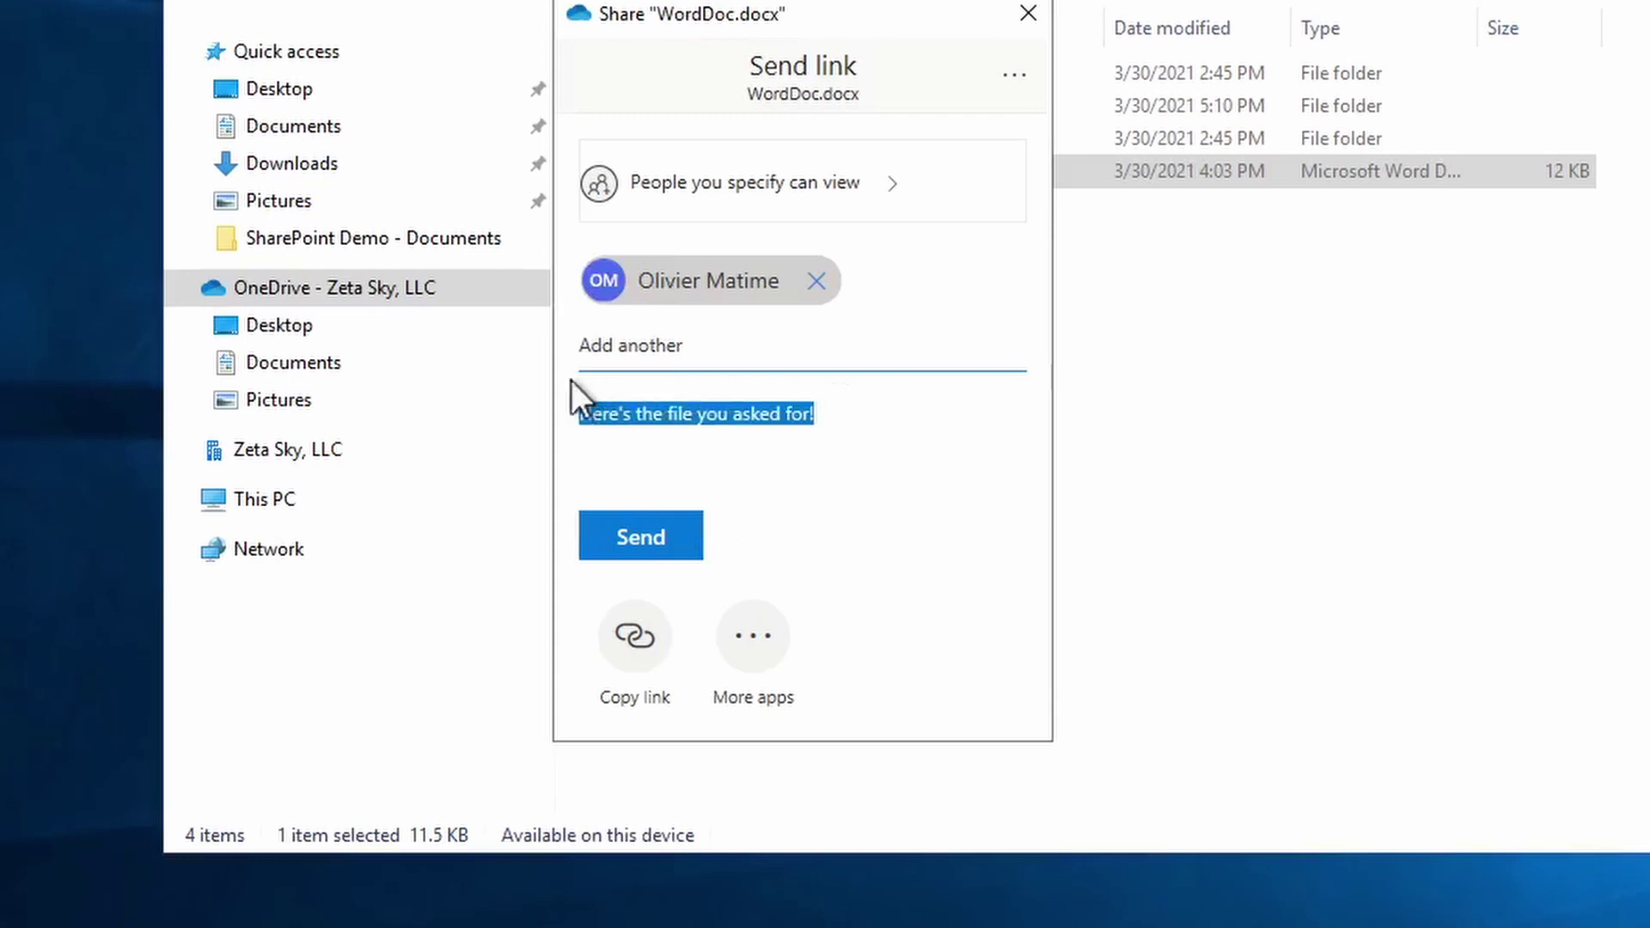
pyautogui.click(832, 411)
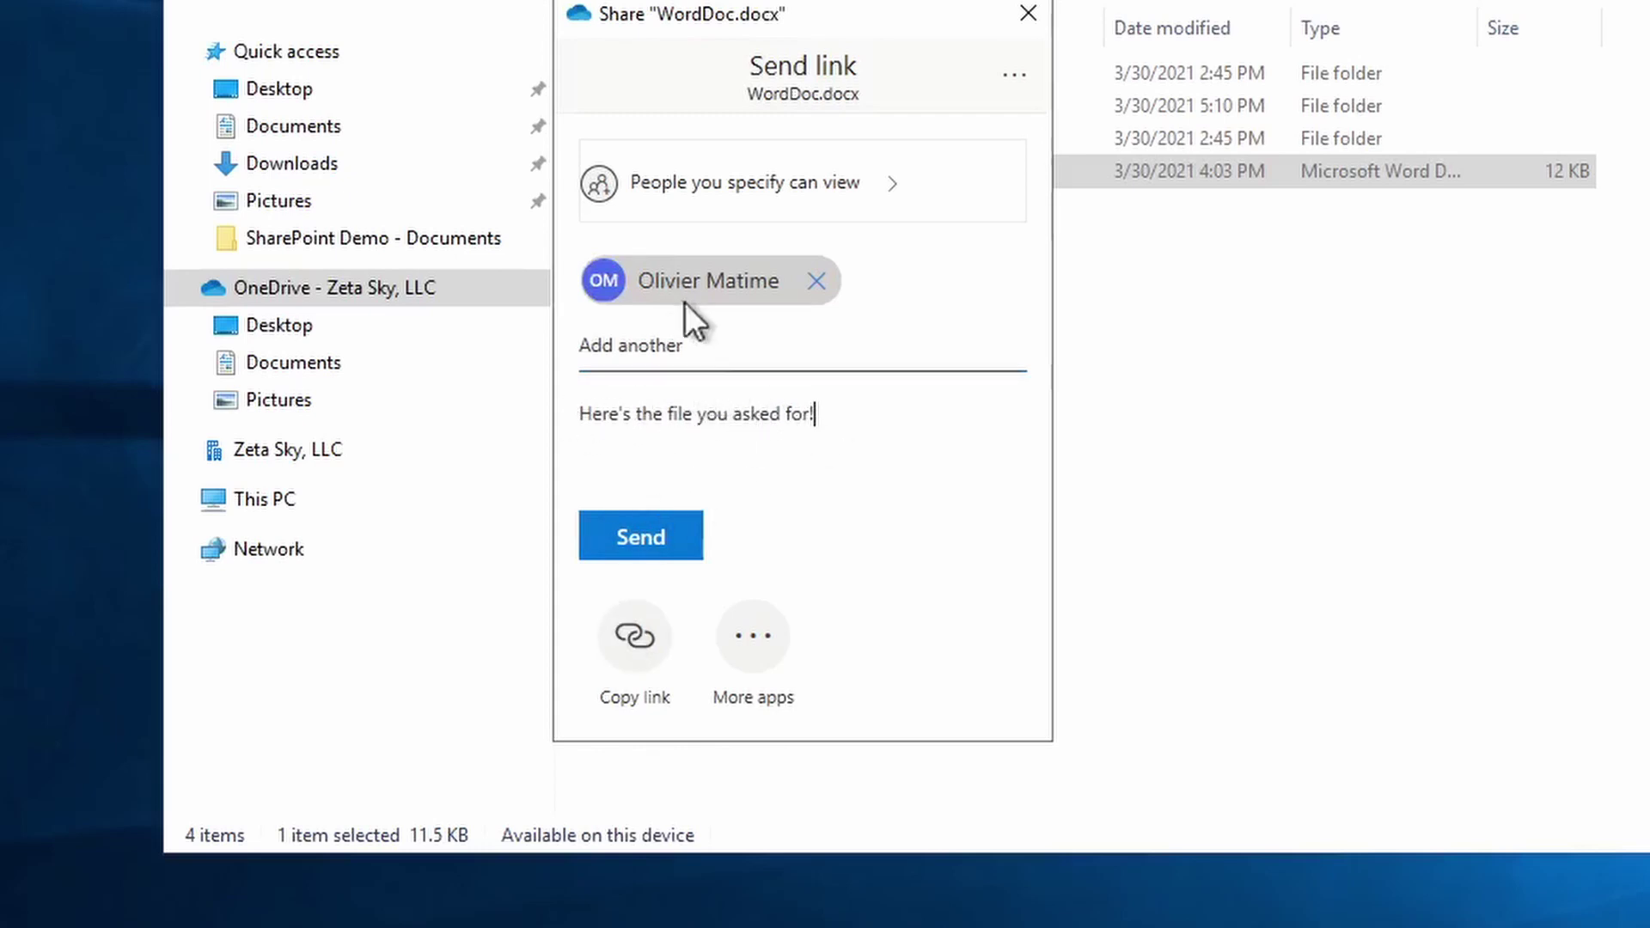
# - Copy a shareable link to WordDoc.docx, close the Share dialog, and minimize File Explorer
pyautogui.click(643, 642)
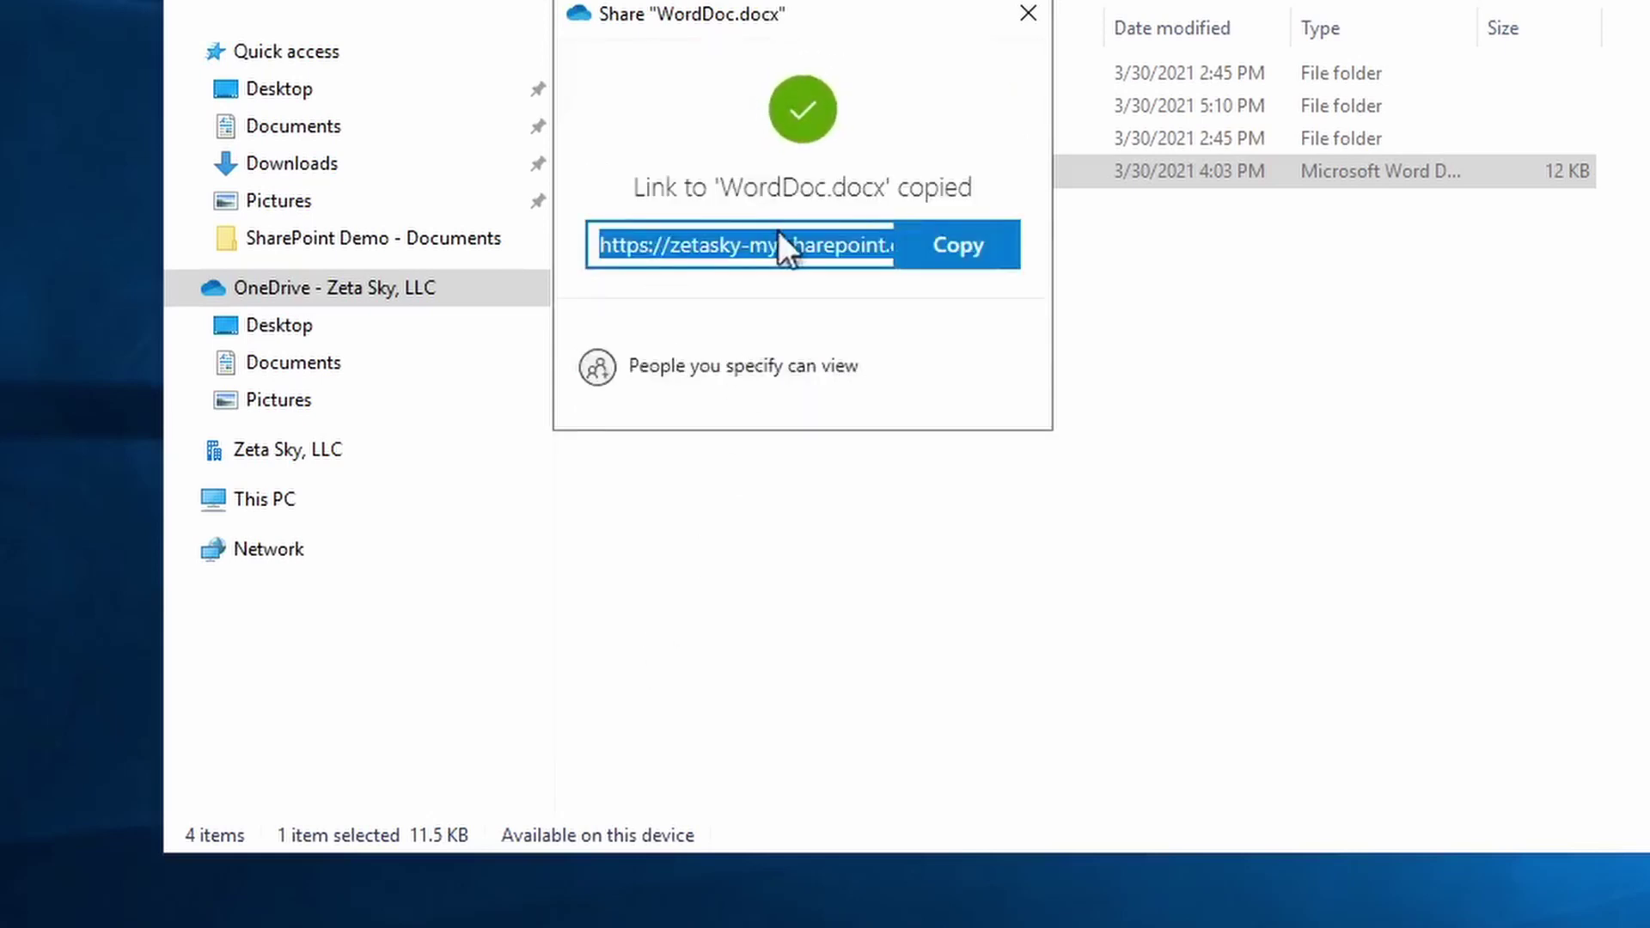
pyautogui.click(976, 253)
pyautogui.click(1025, 17)
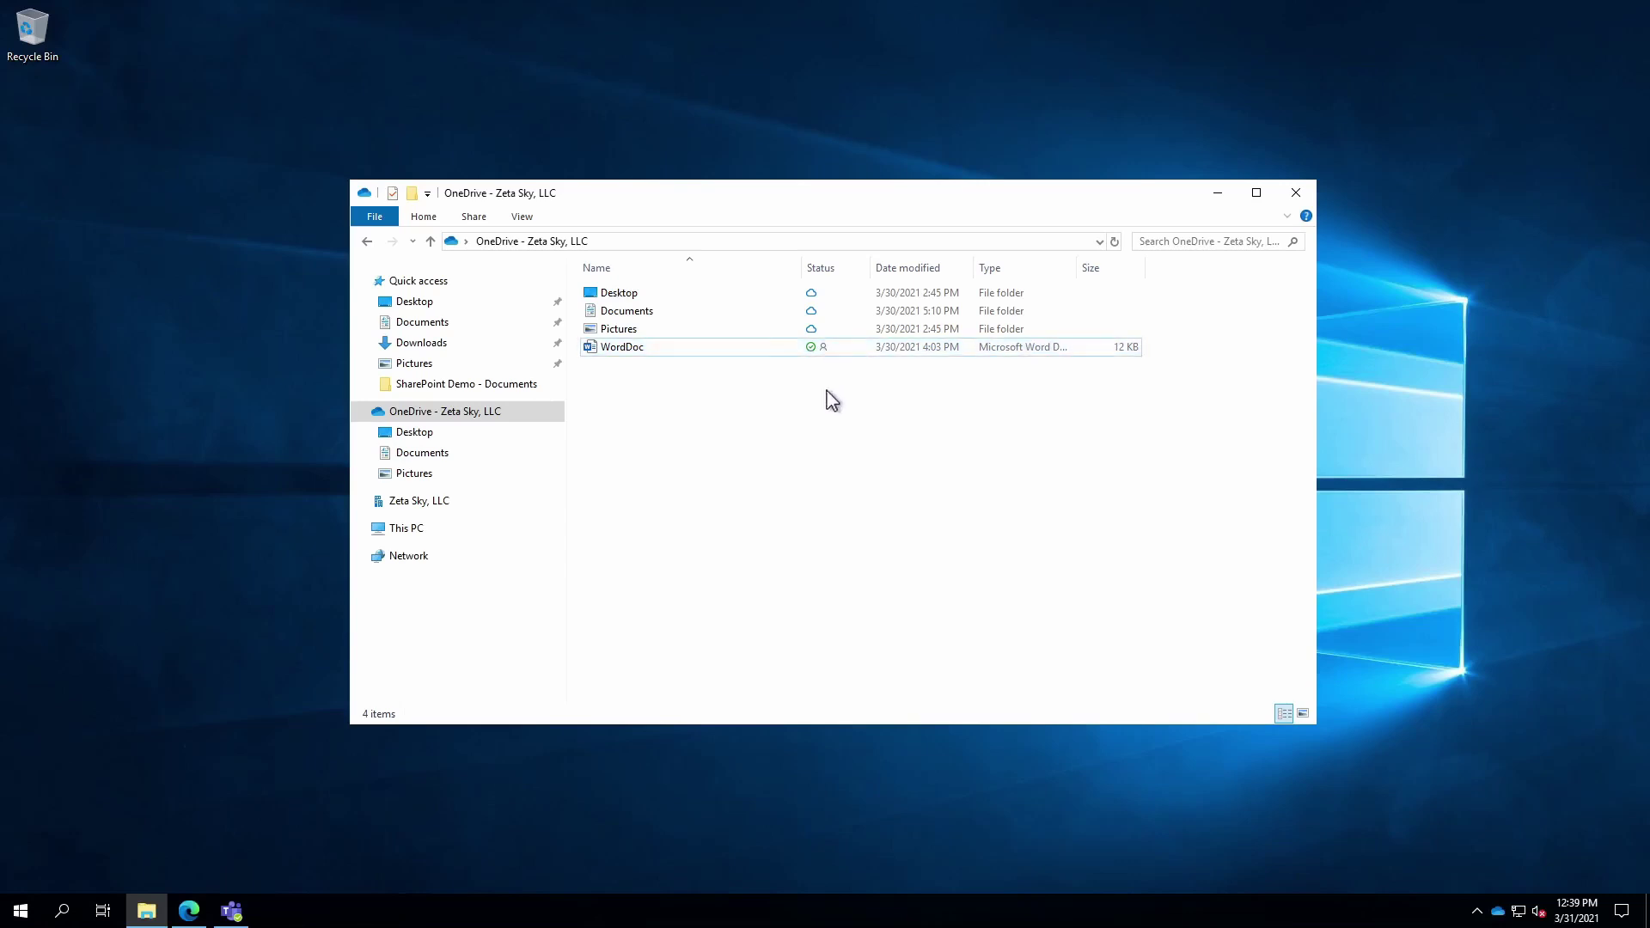
pyautogui.click(1227, 200)
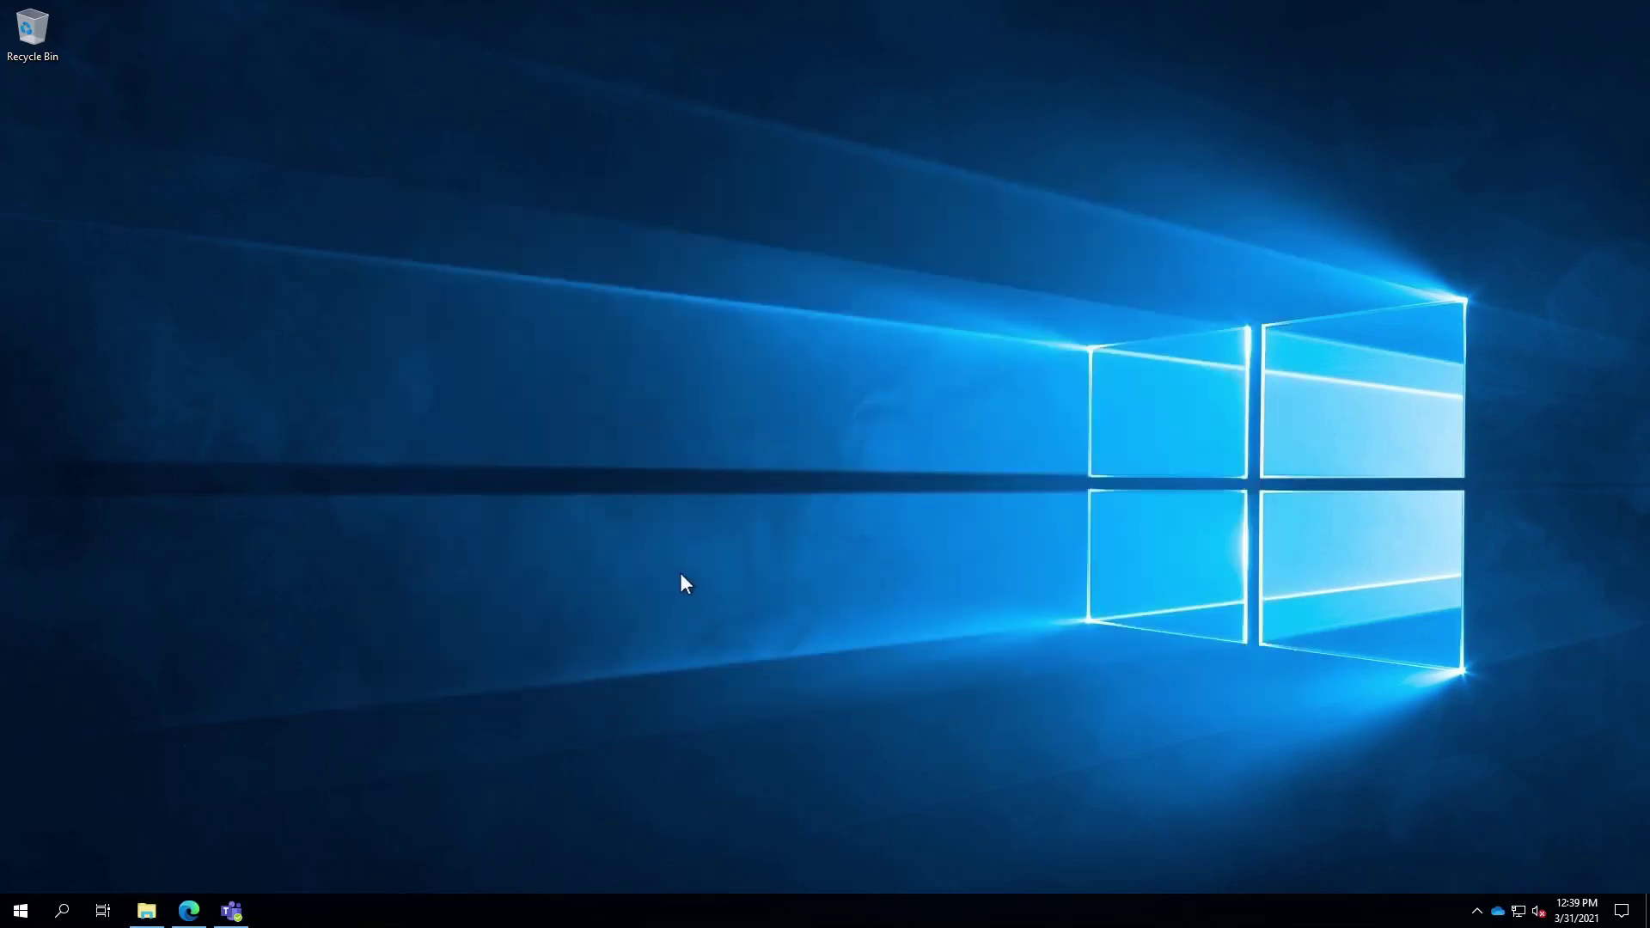
# - In Teams' Demo General channel files, select New Text Document.txt and show its actions menu
pyautogui.click(232, 910)
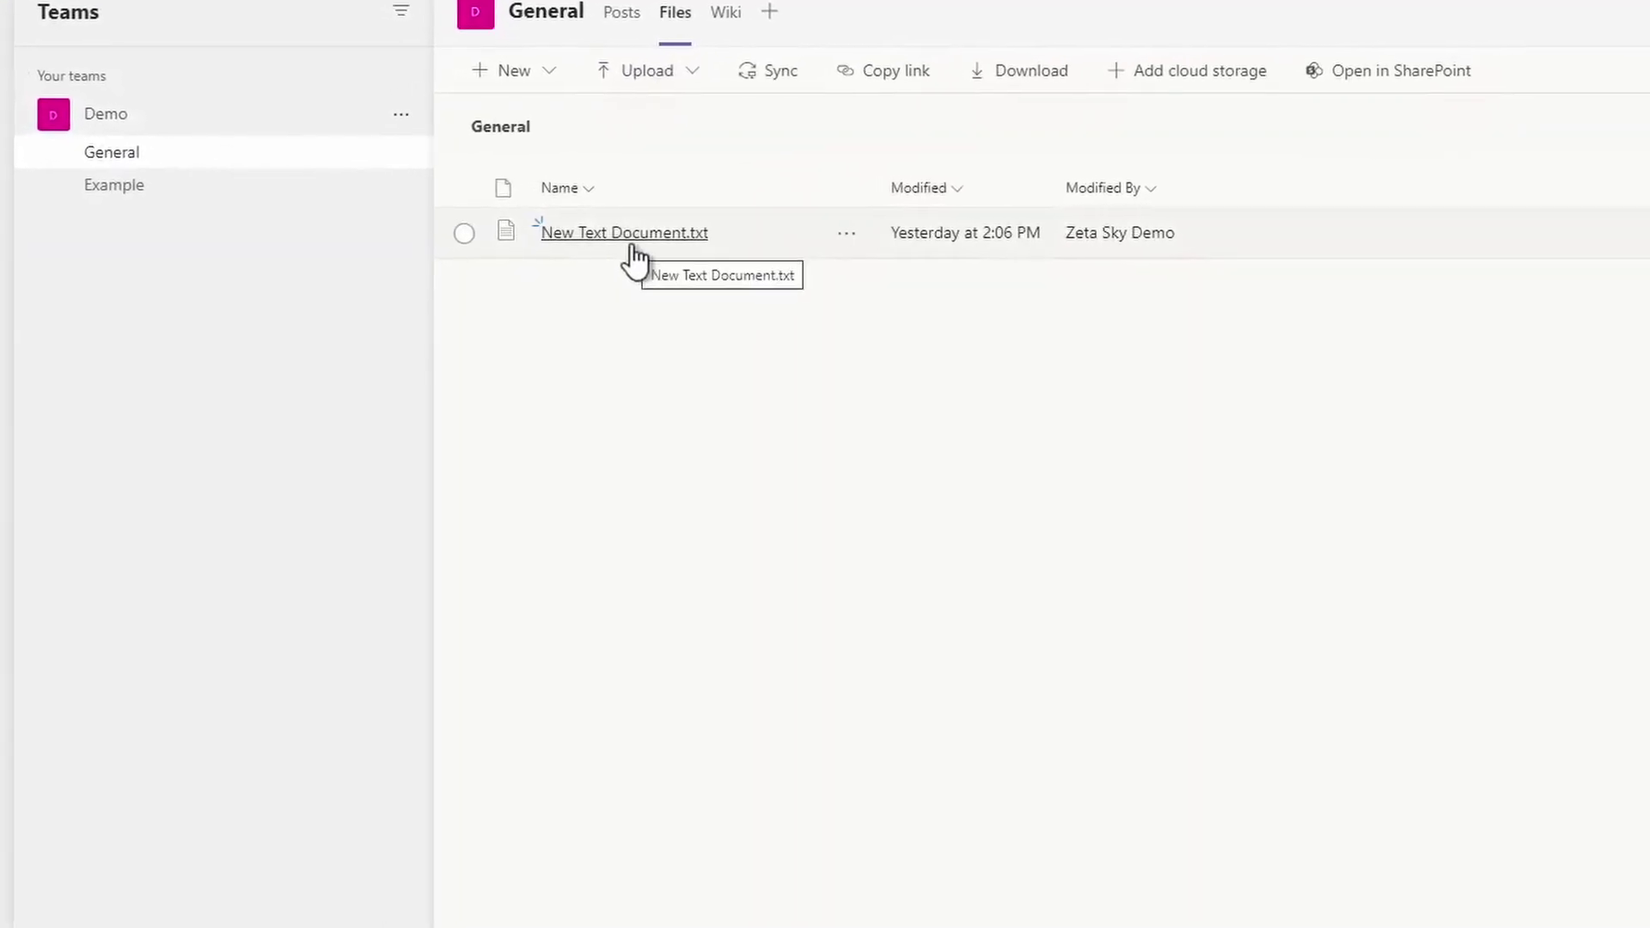
pyautogui.click(490, 234)
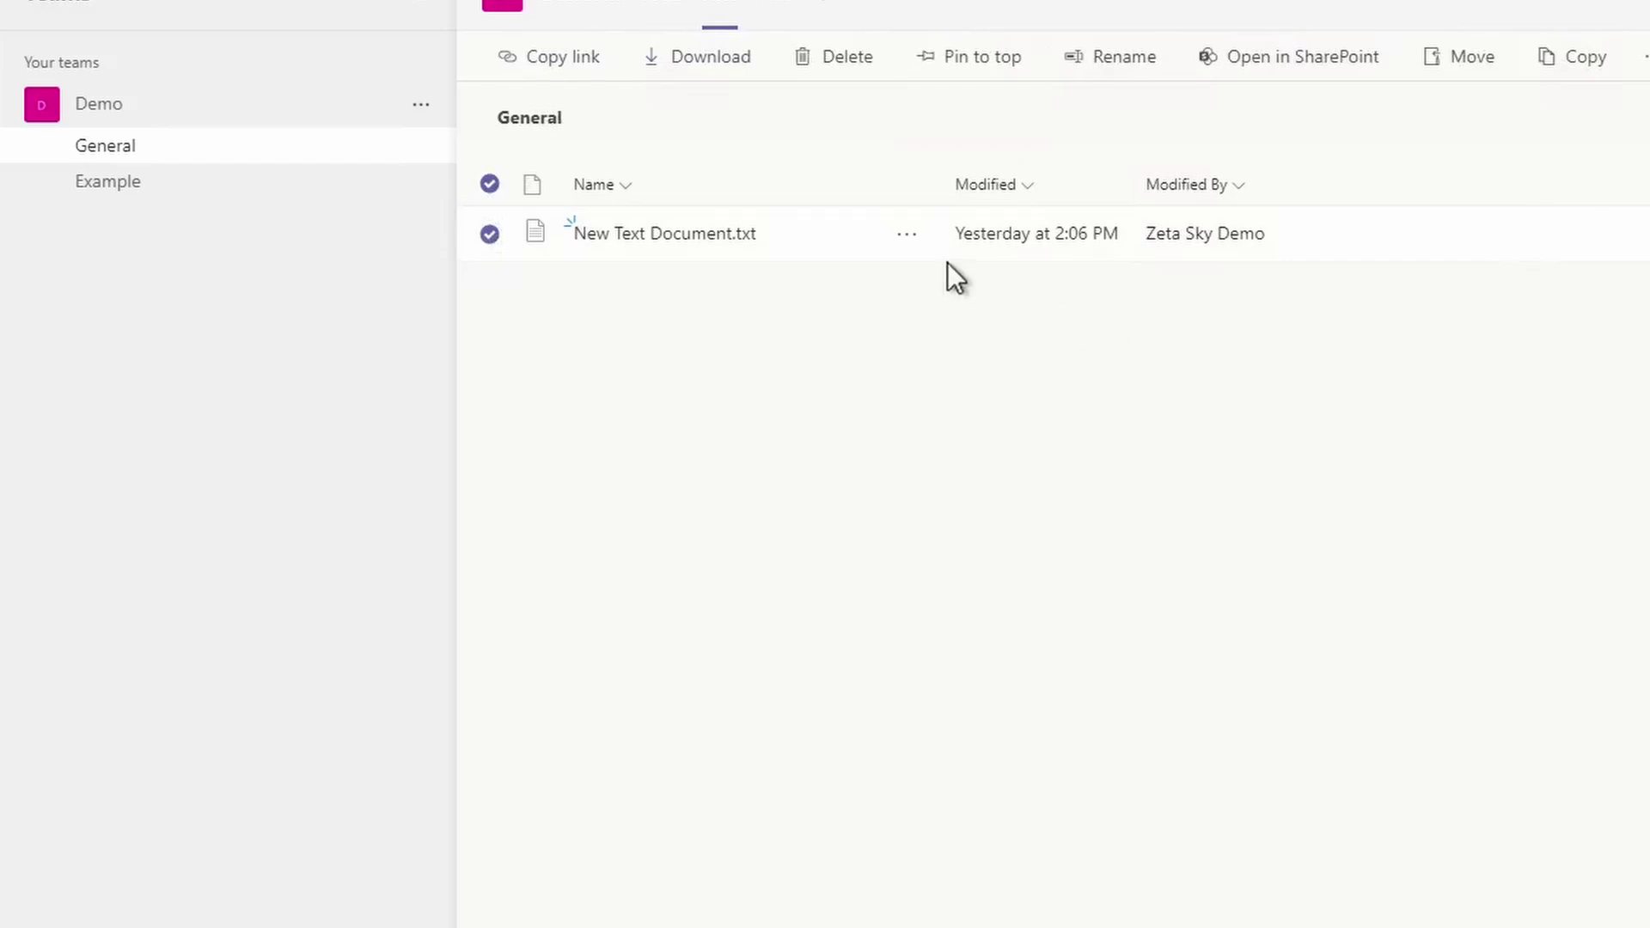
pyautogui.click(906, 238)
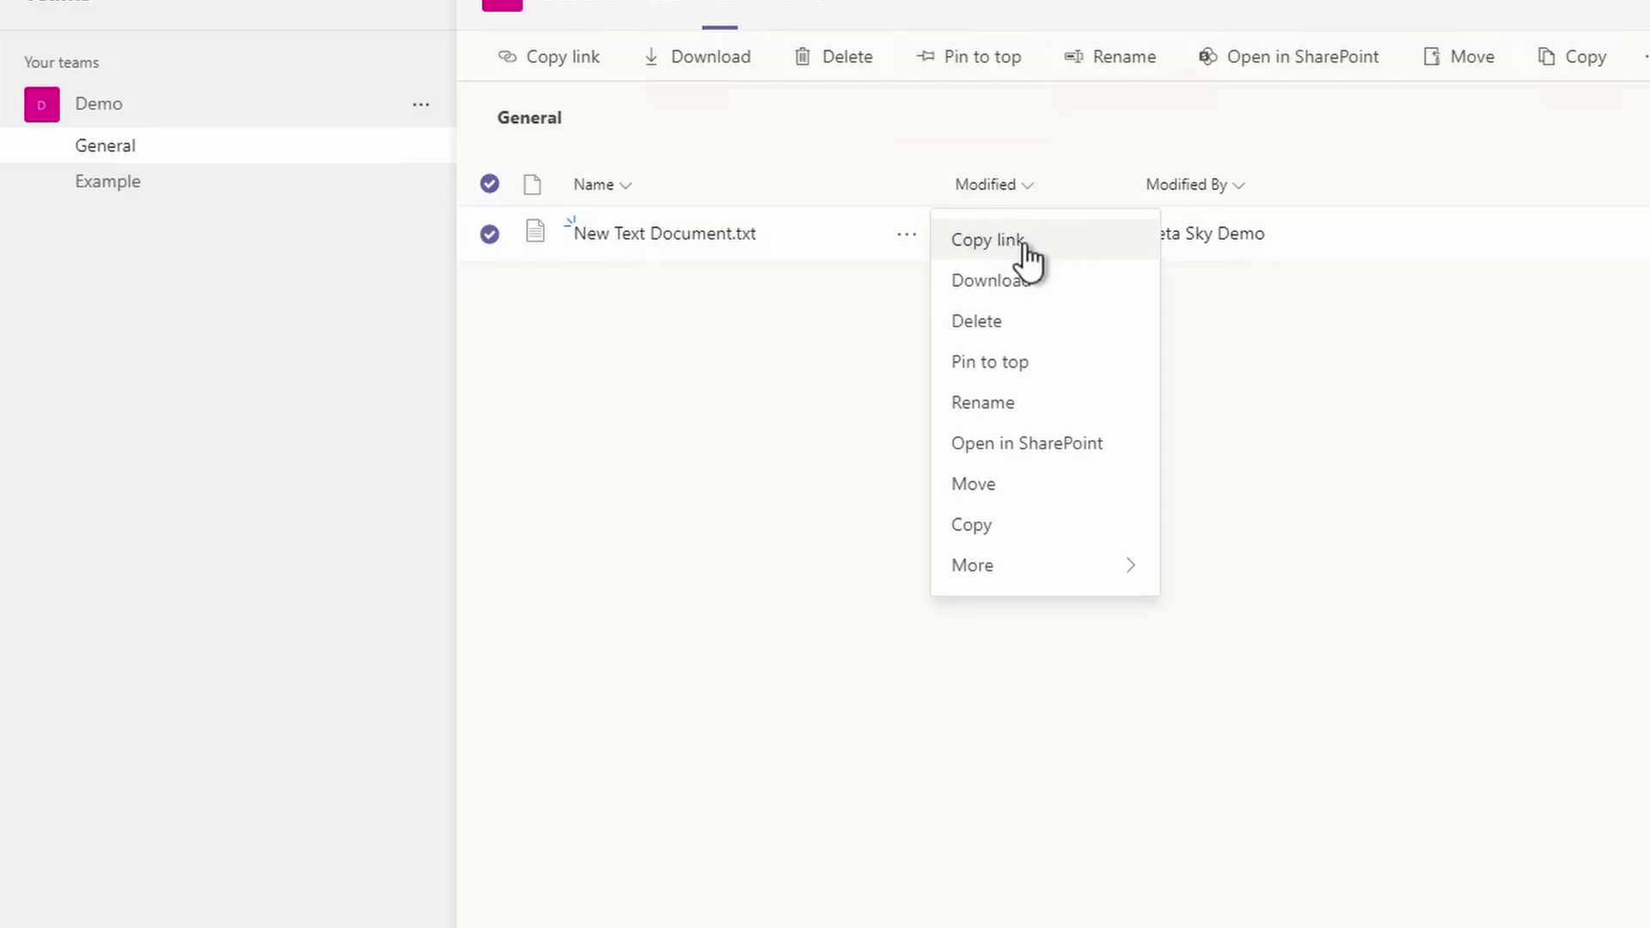
# - Copy the SharePoint URL for New Text Document.txt from Get link, then dismiss the dialog
pyautogui.click(1026, 243)
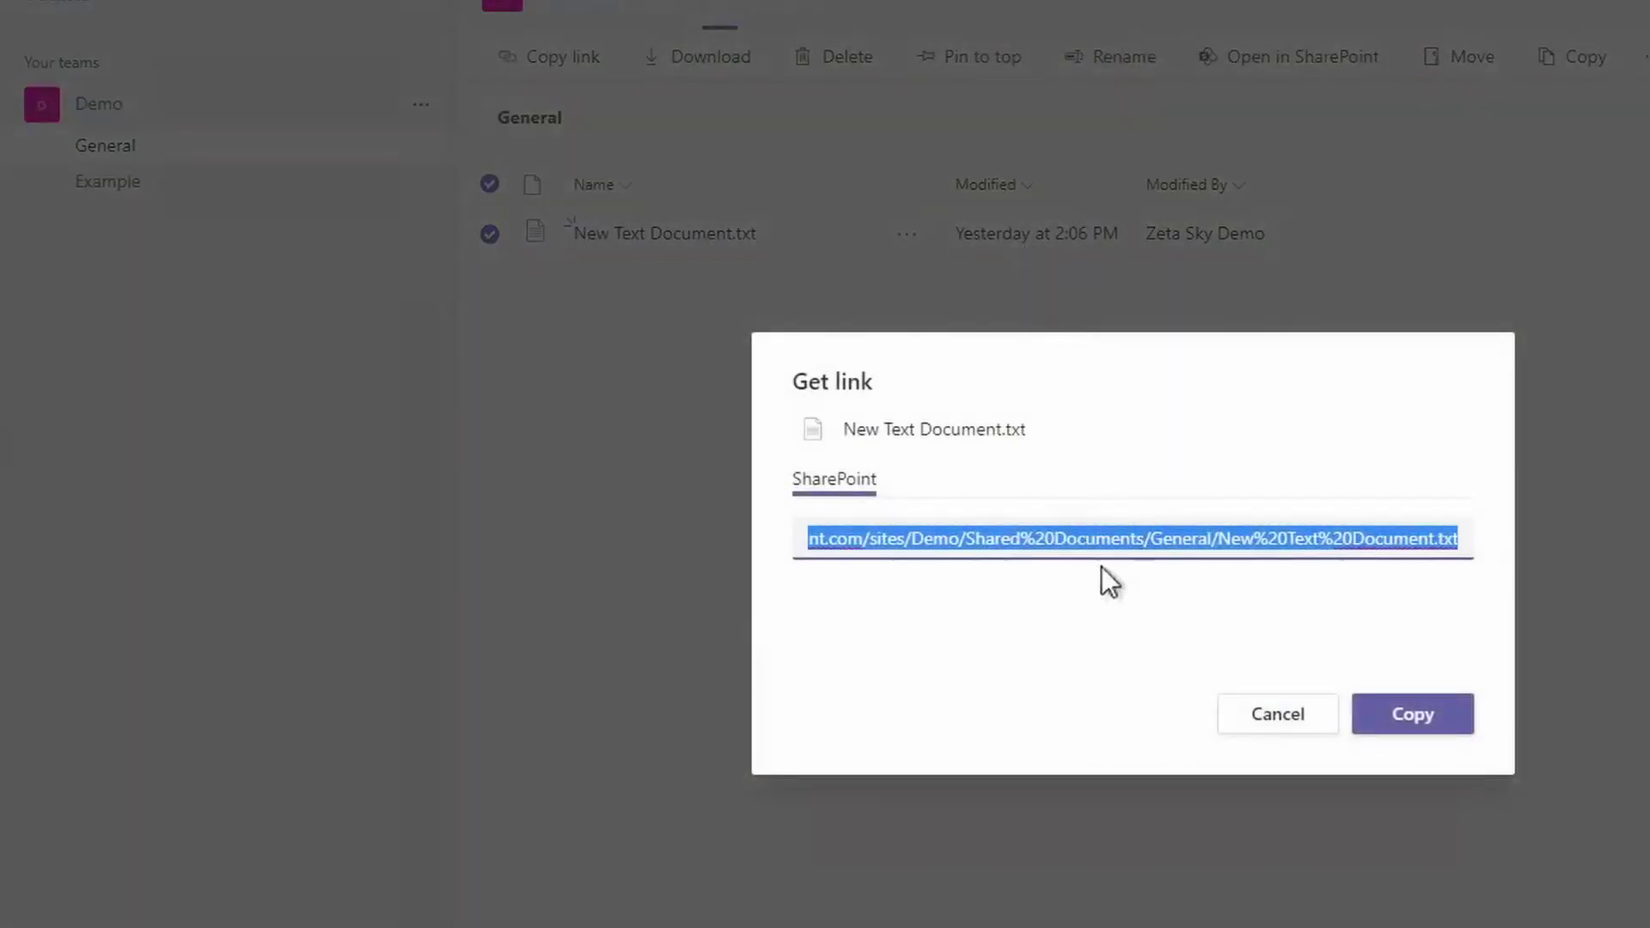
pyautogui.rightClick(1228, 542)
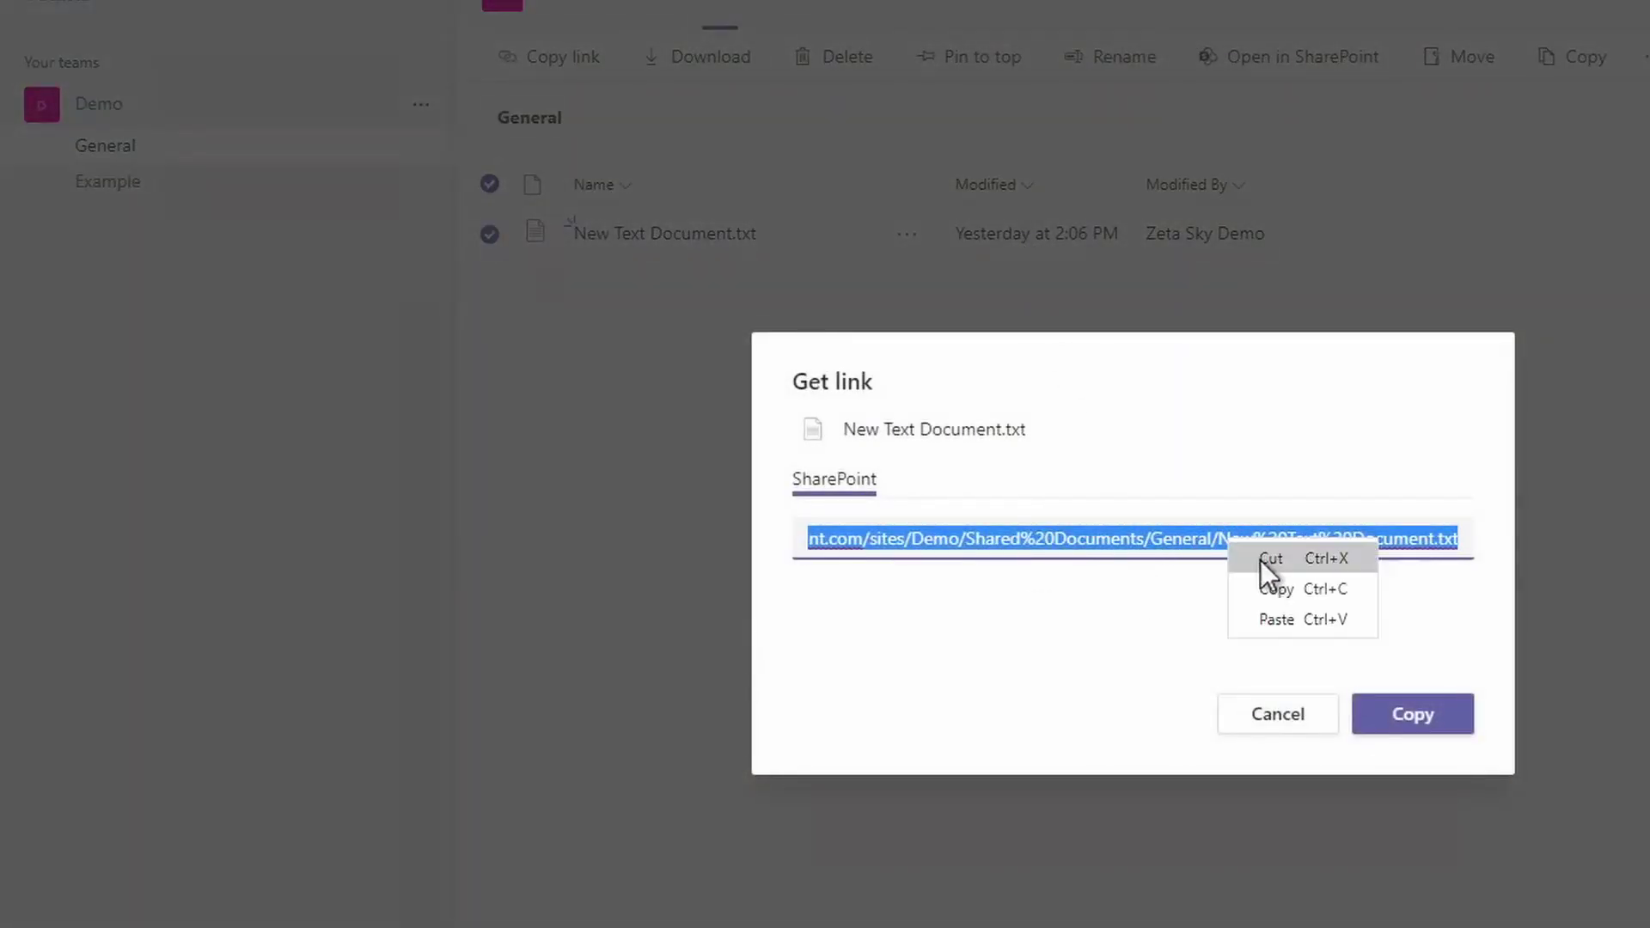
pyautogui.click(1280, 582)
pyautogui.press('Escape')
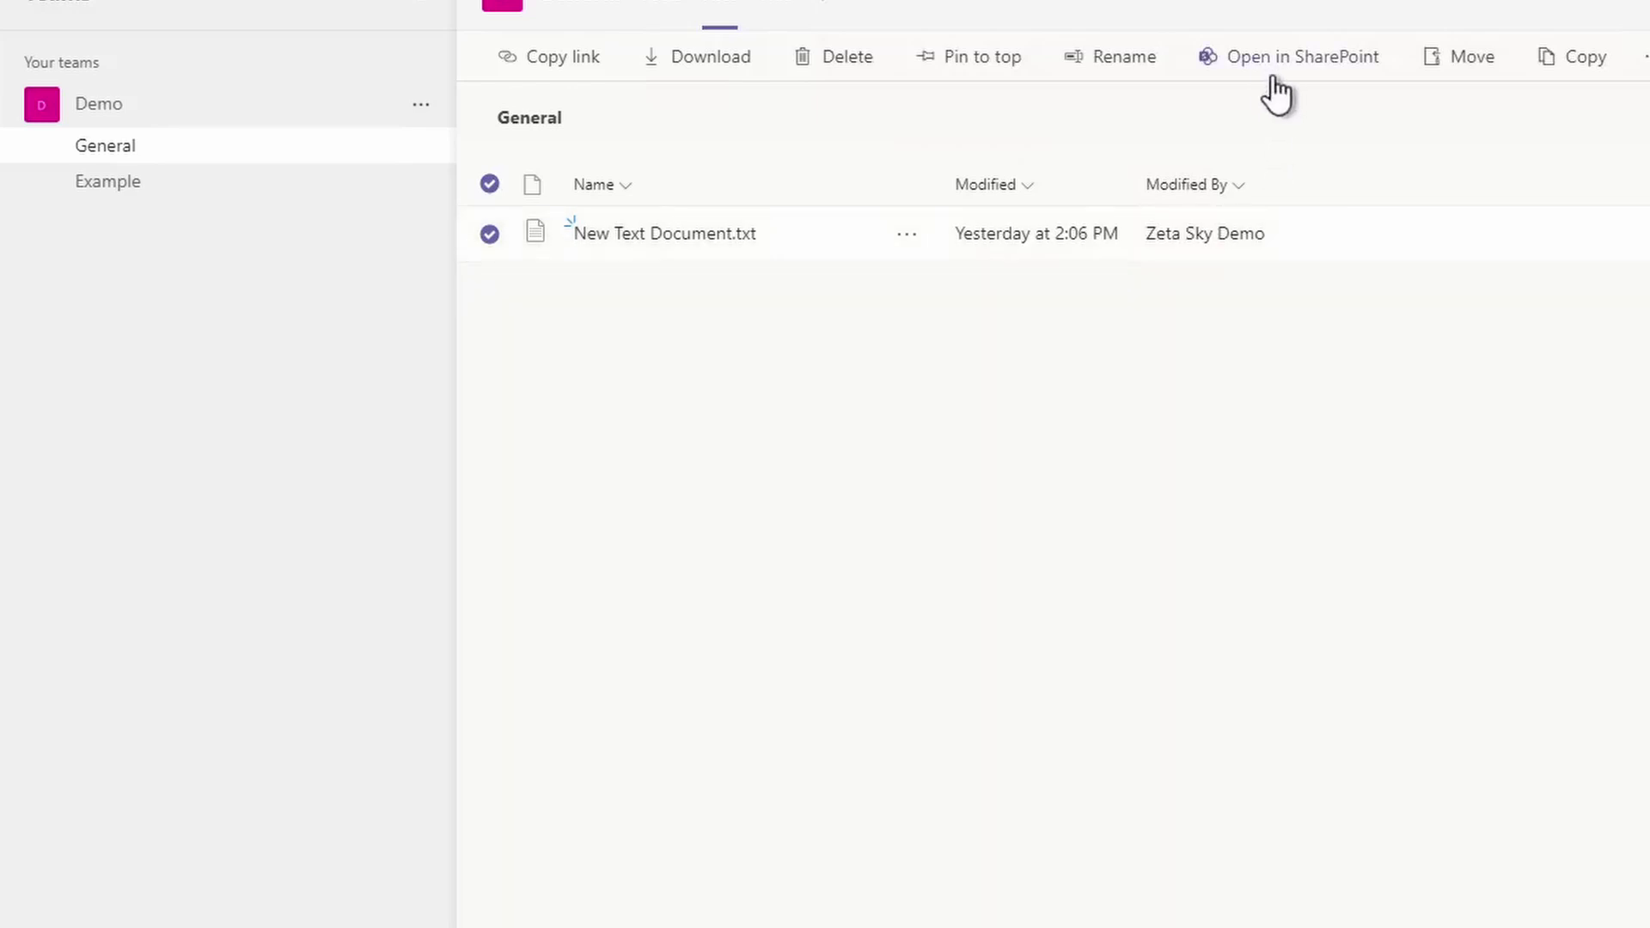
# - Open the file's General folder in SharePoint, then select and deselect New Text Document.txt
pyautogui.click(900, 248)
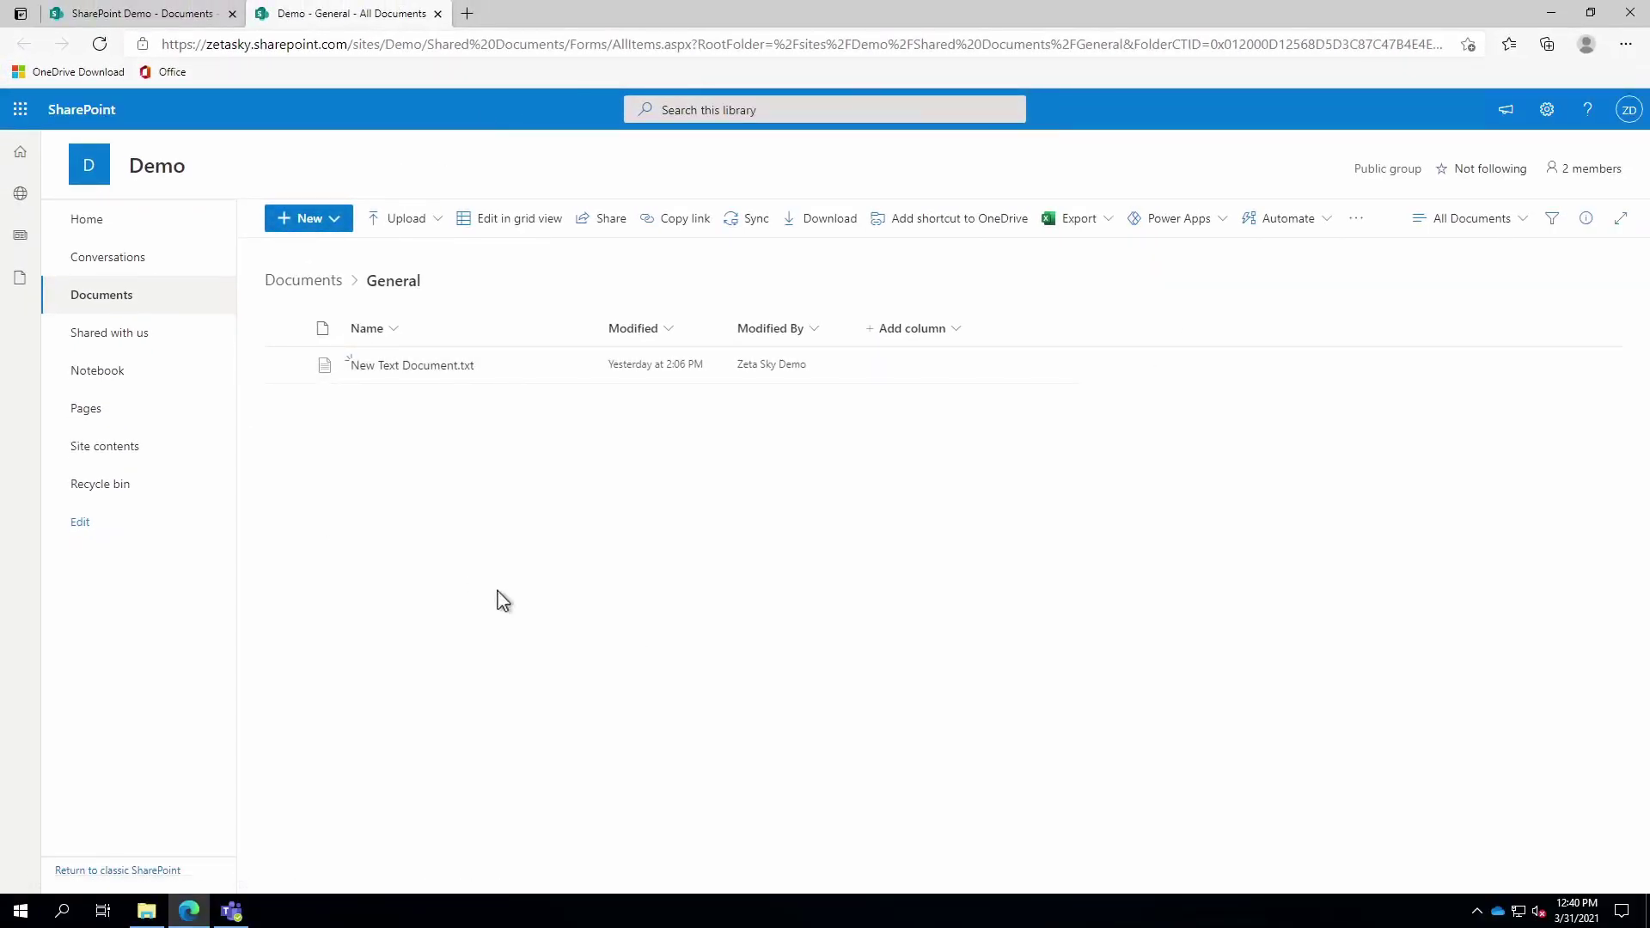
pyautogui.moveTo(418, 376)
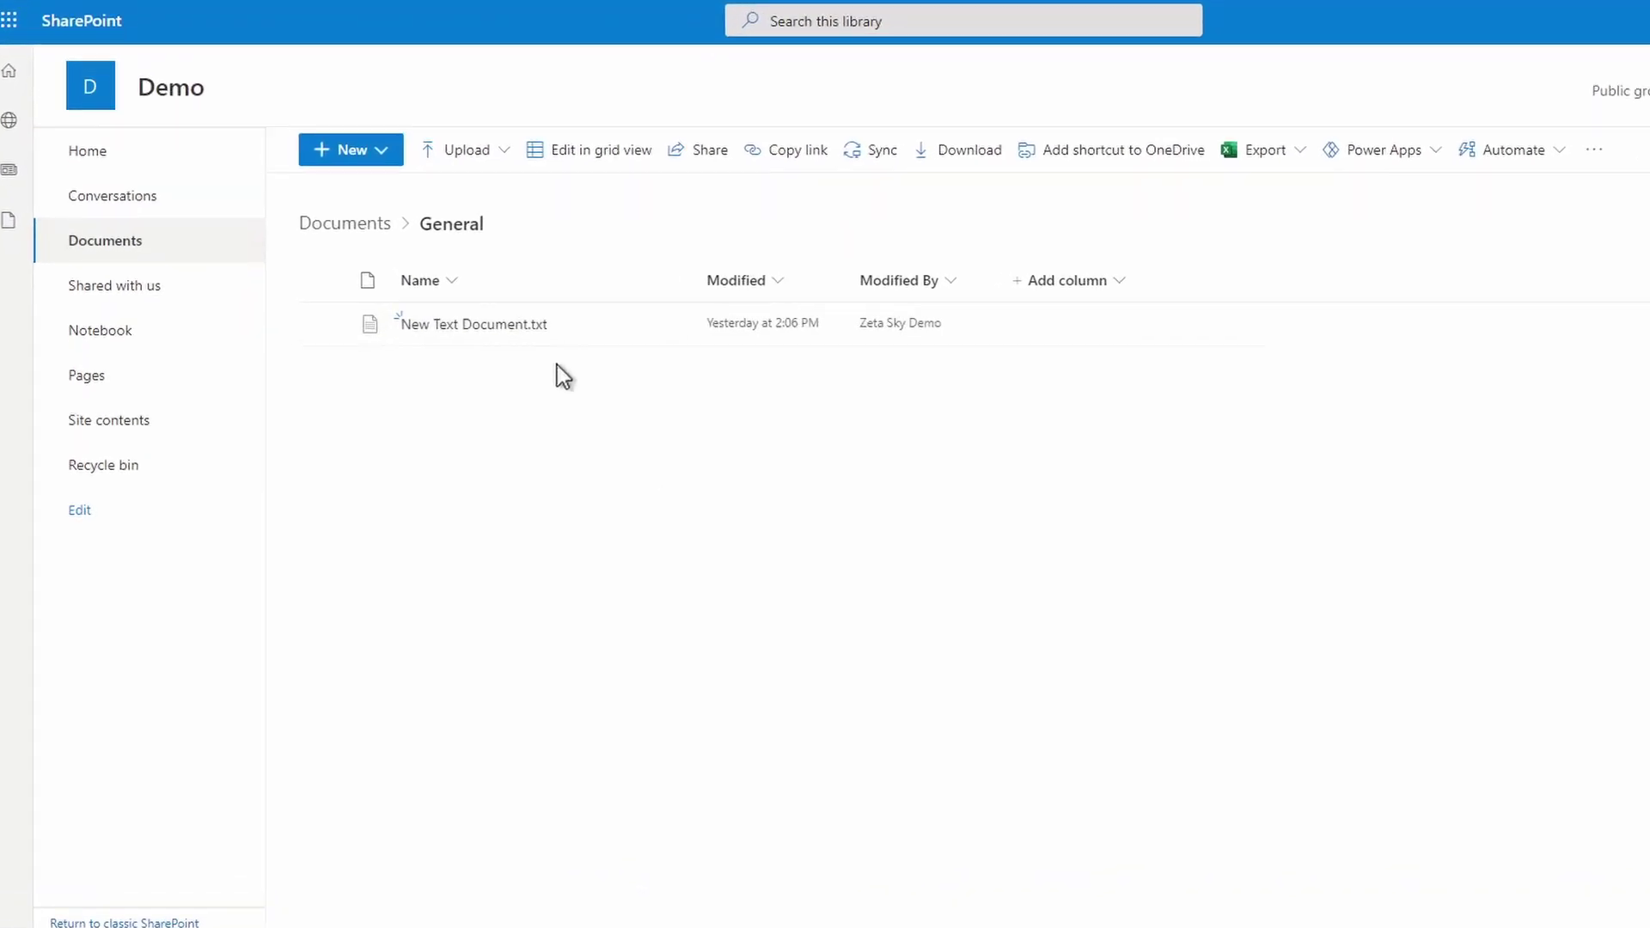
pyautogui.click(344, 301)
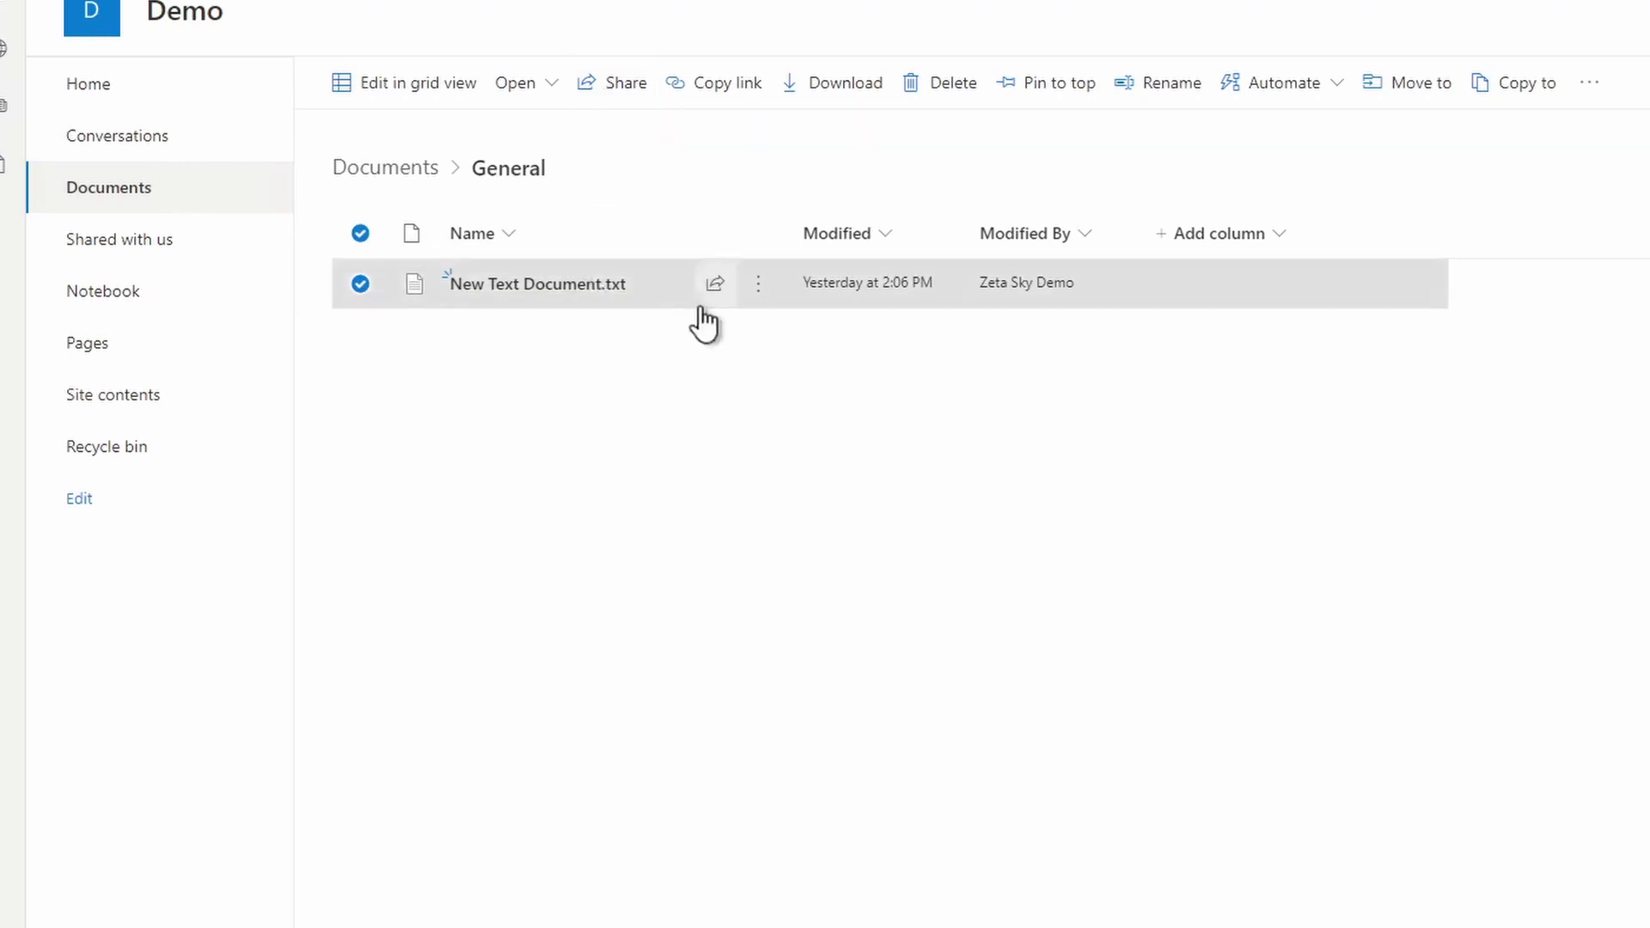
pyautogui.moveTo(748, 290)
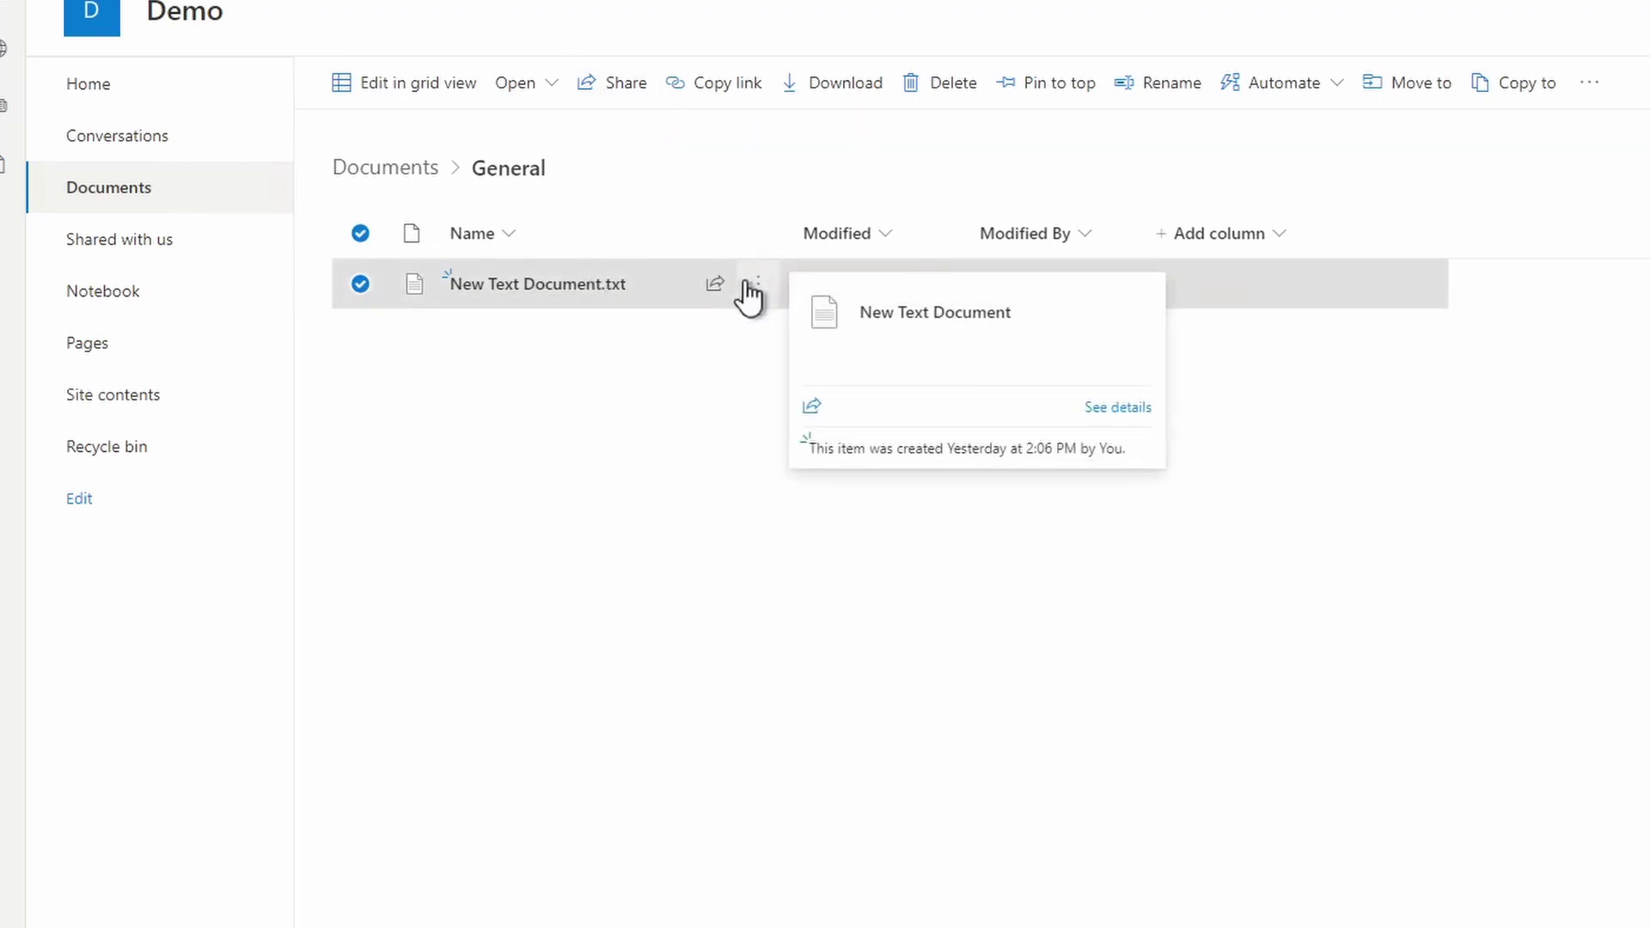
pyautogui.click(705, 335)
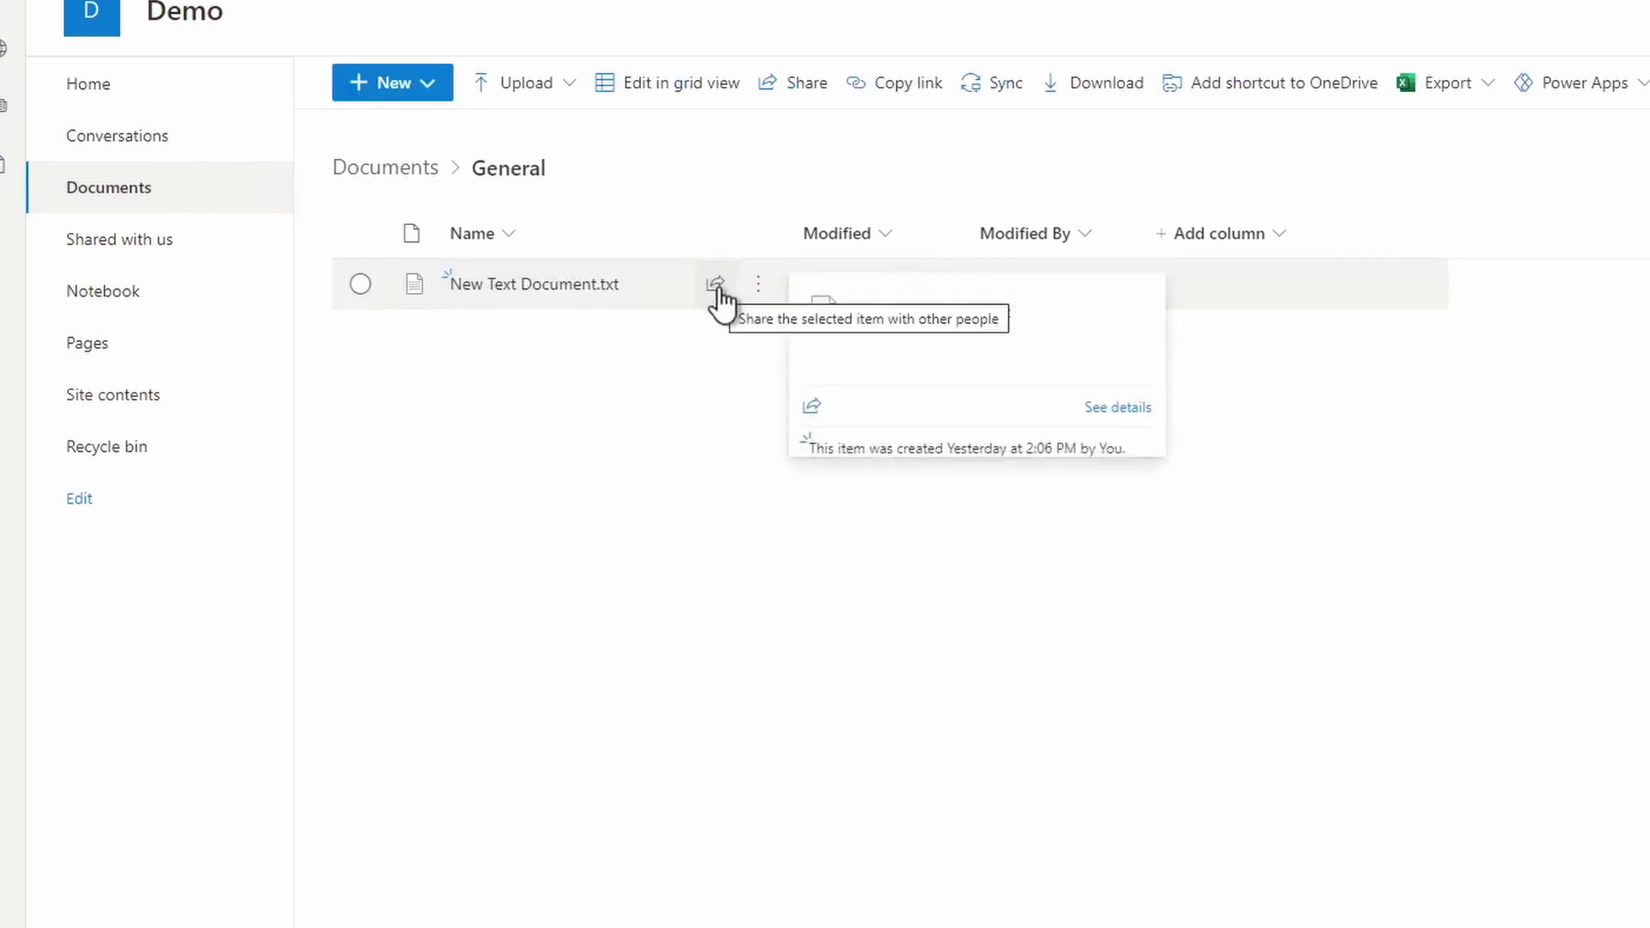
pyautogui.click(717, 286)
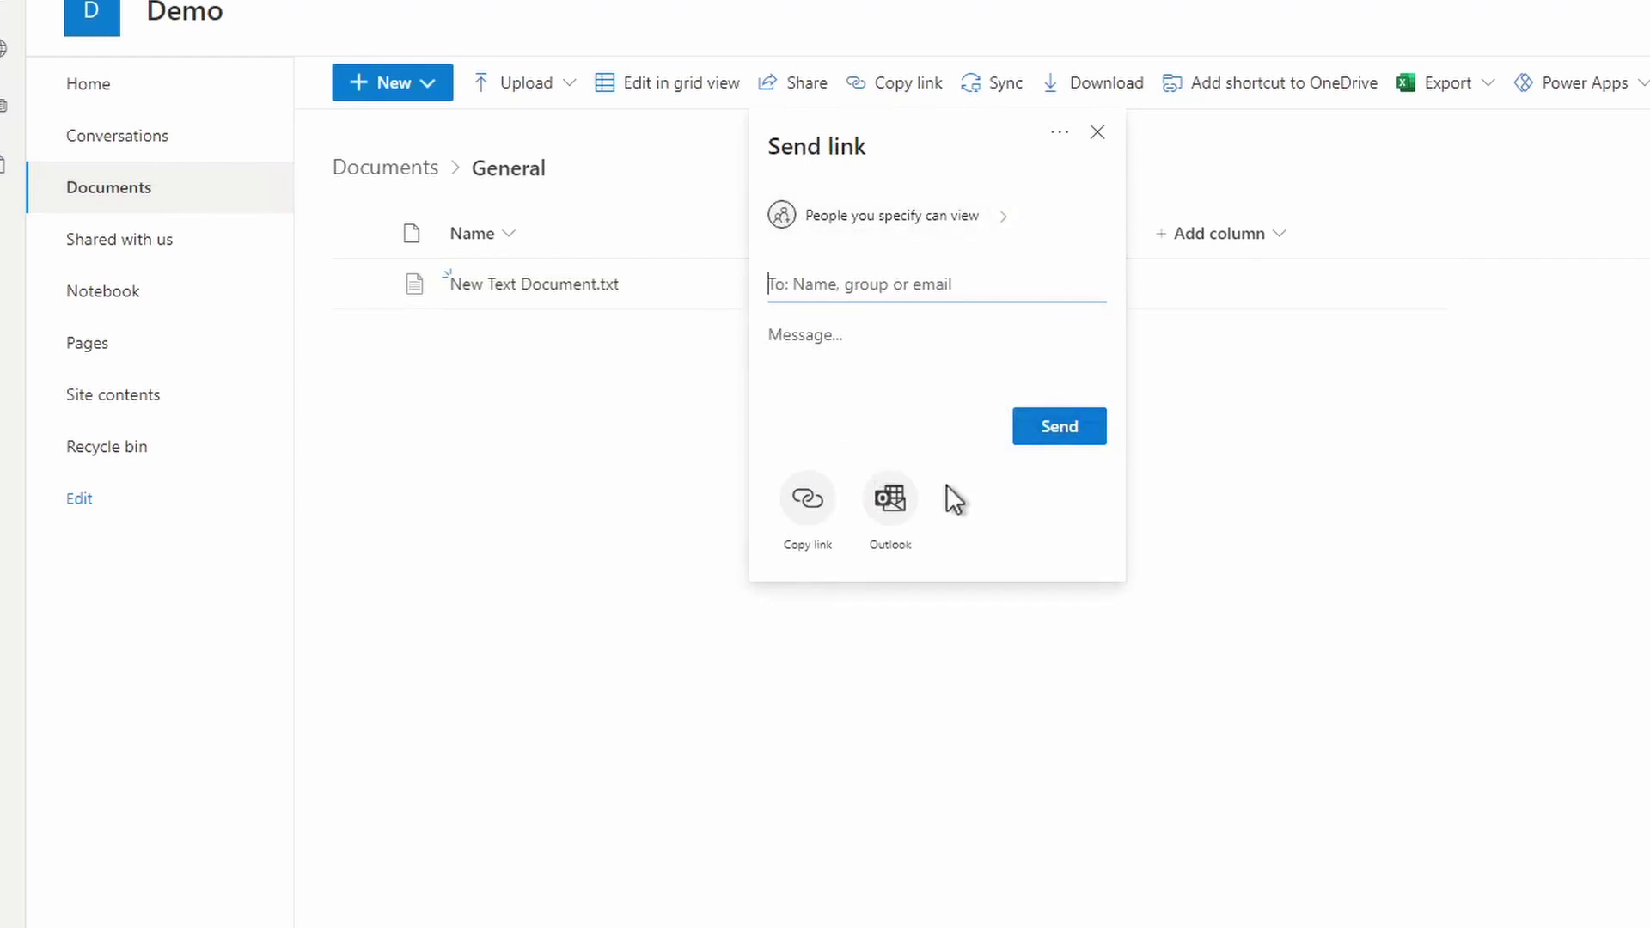
pyautogui.click(966, 217)
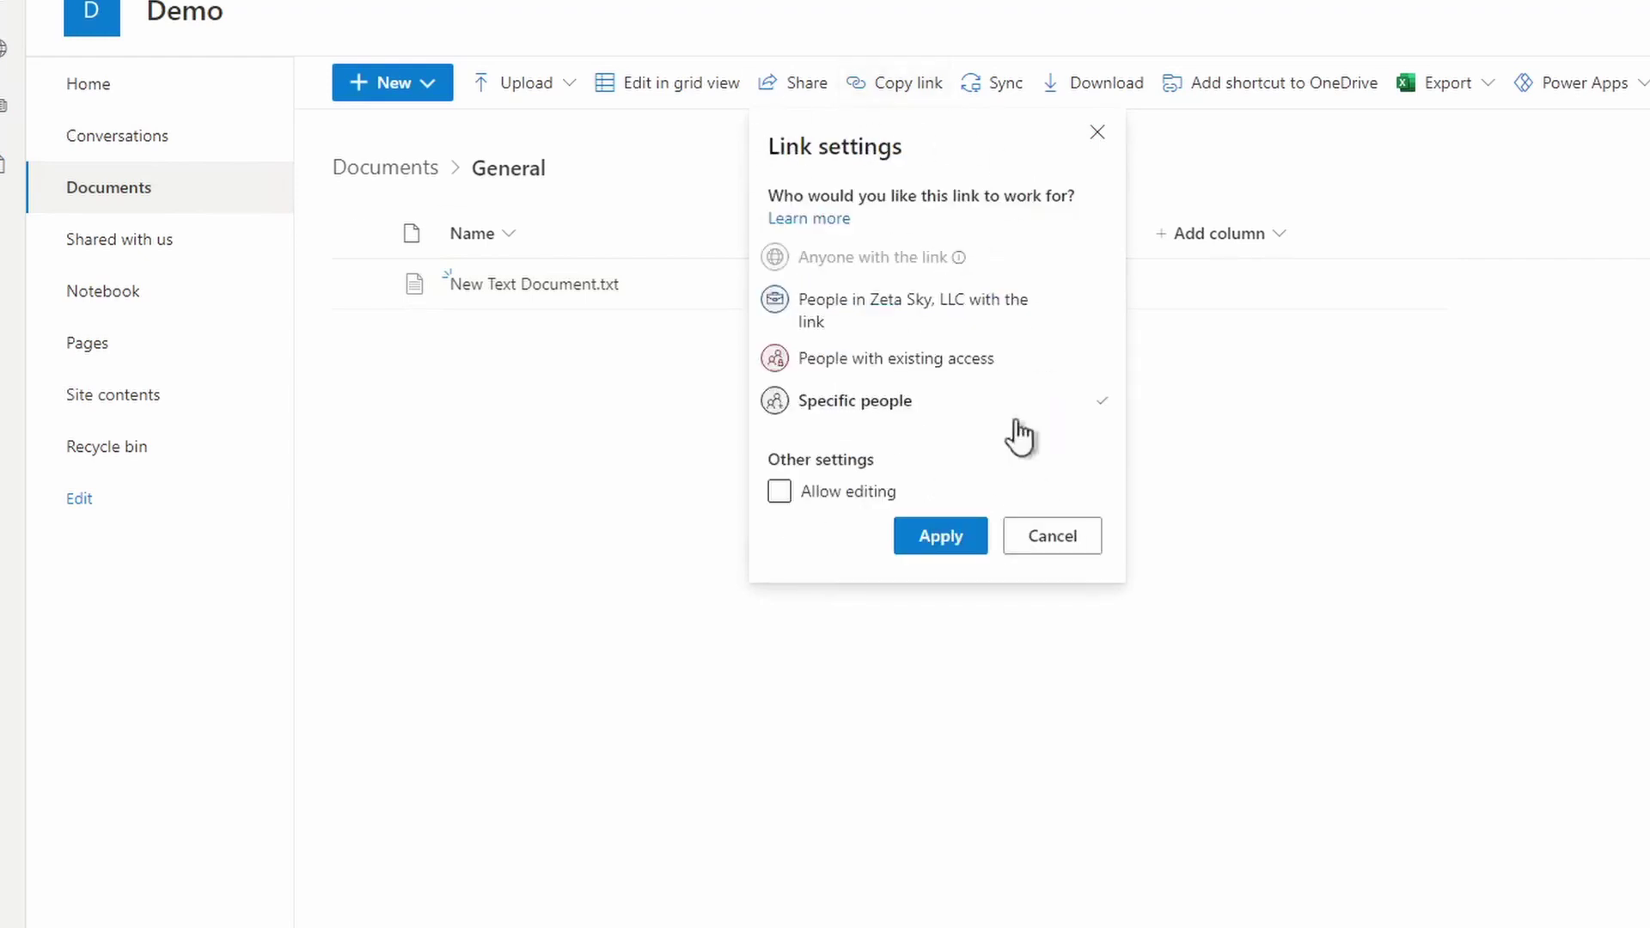
pyautogui.click(1097, 133)
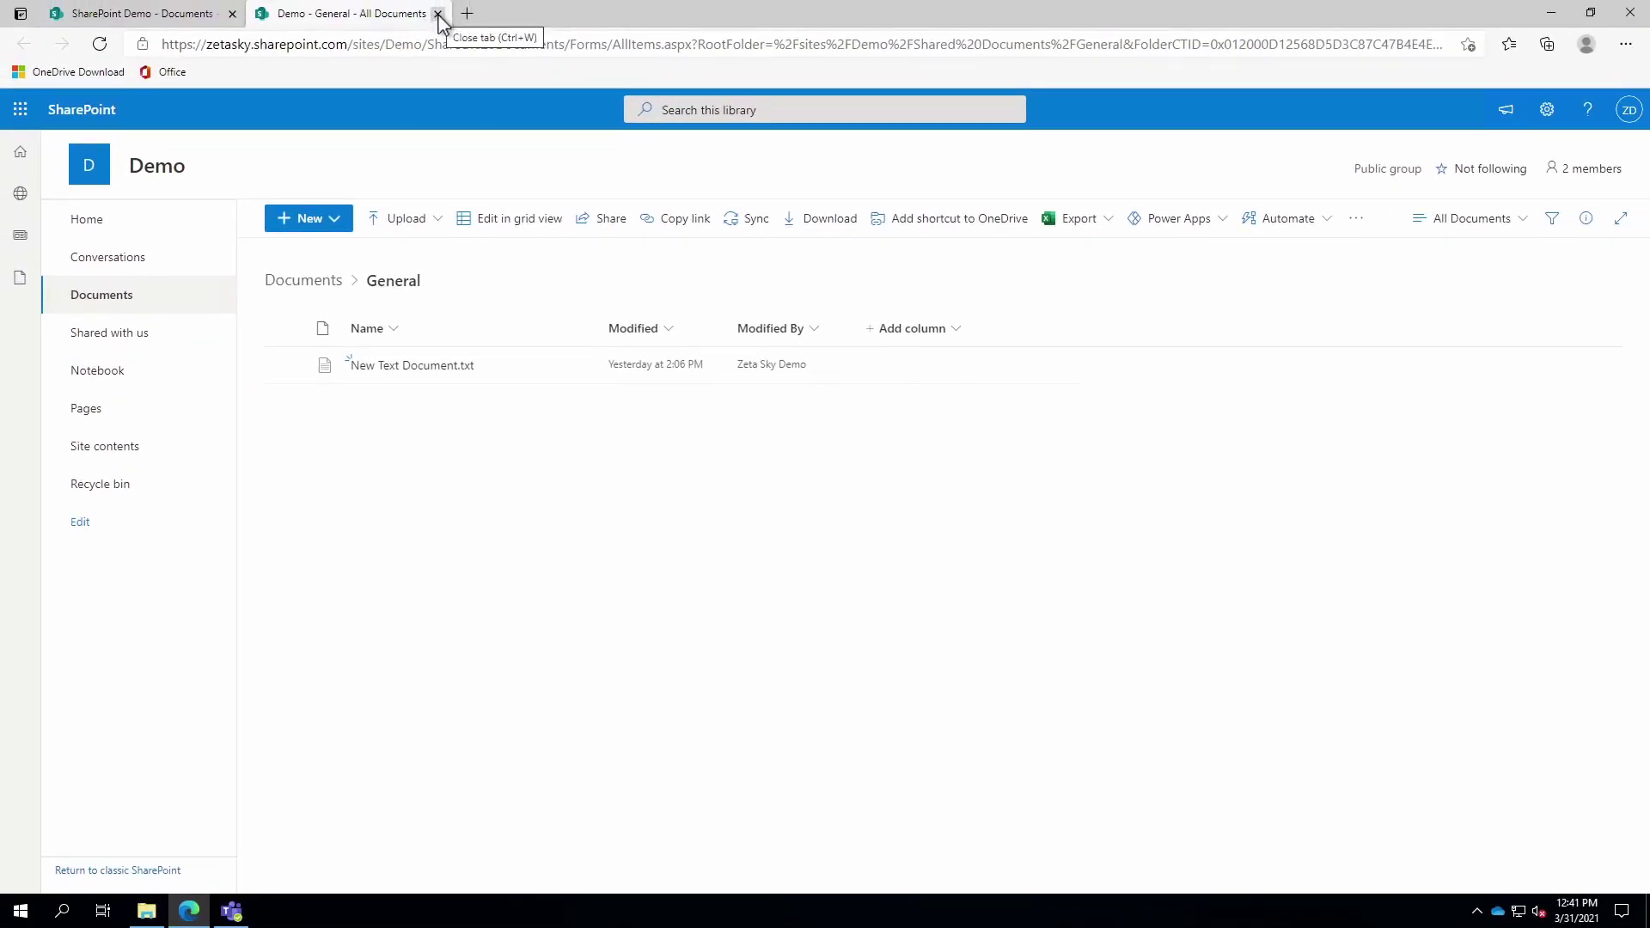
# - Close the Demo General tab, then view Document.docx's link permission settings and close them
pyautogui.click(439, 14)
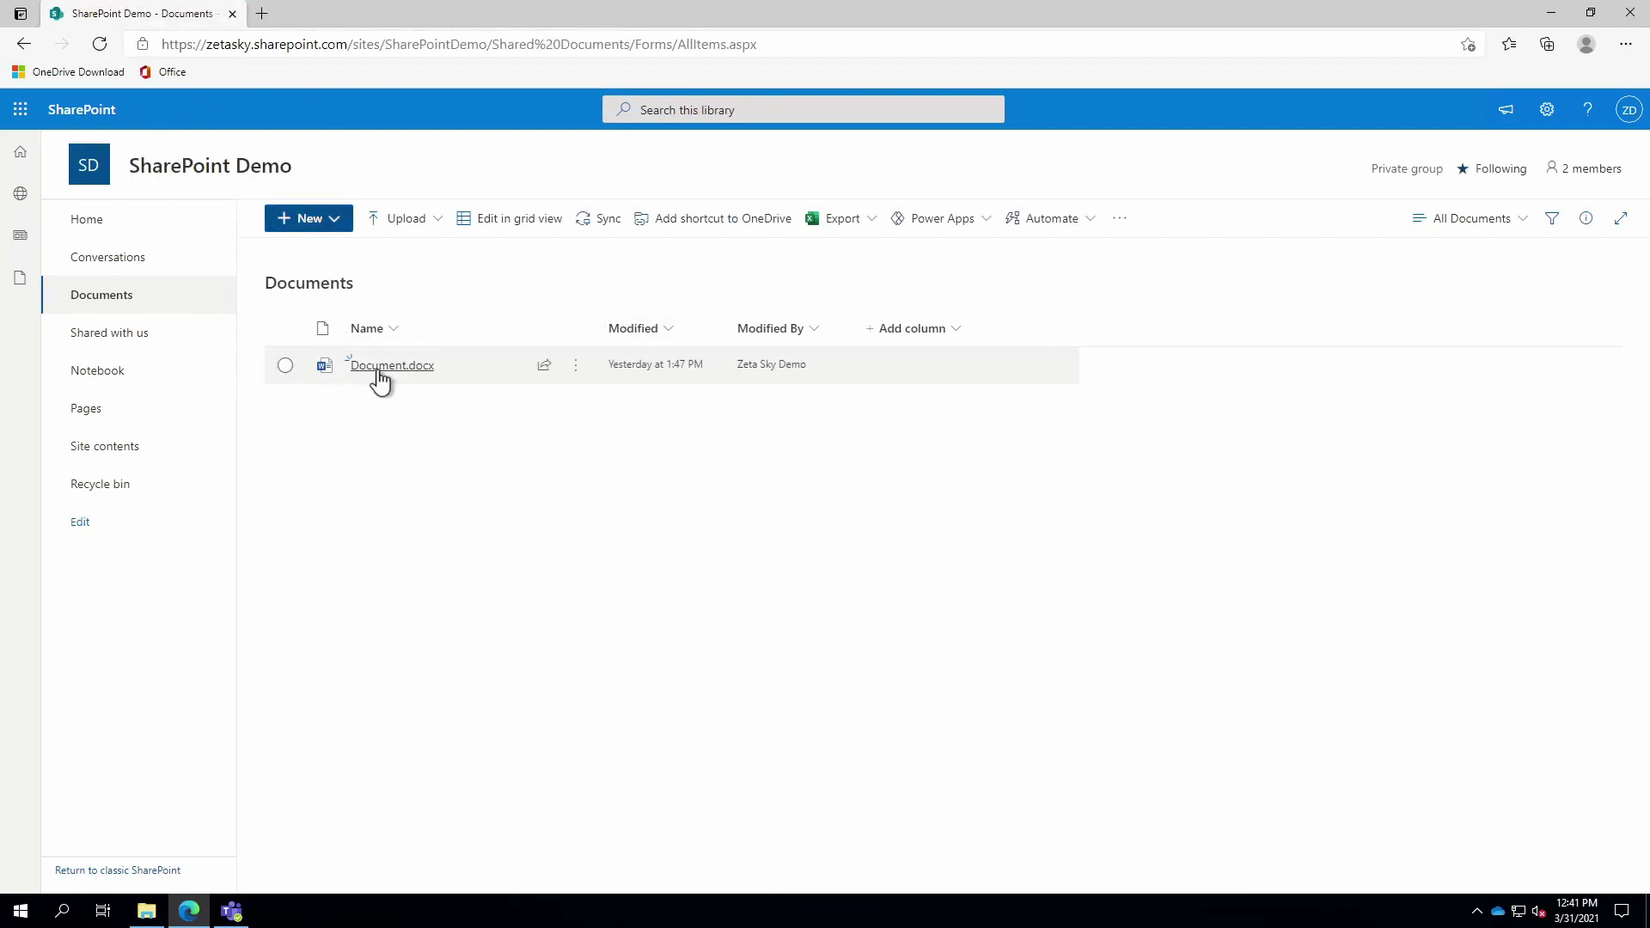
pyautogui.click(546, 368)
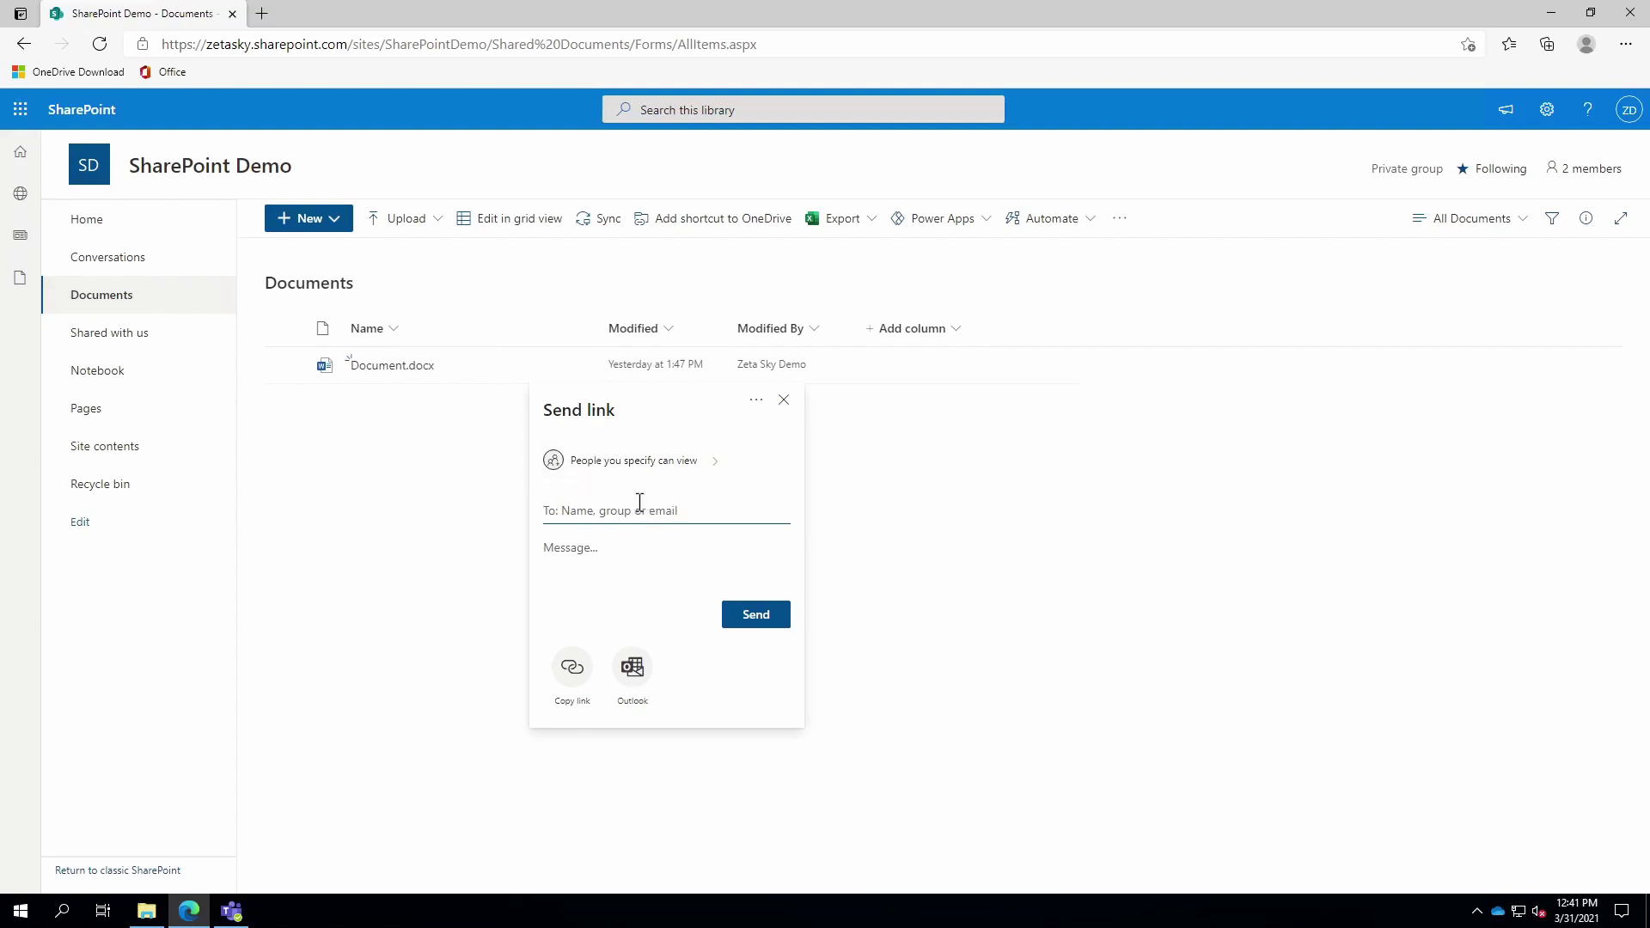
pyautogui.click(632, 462)
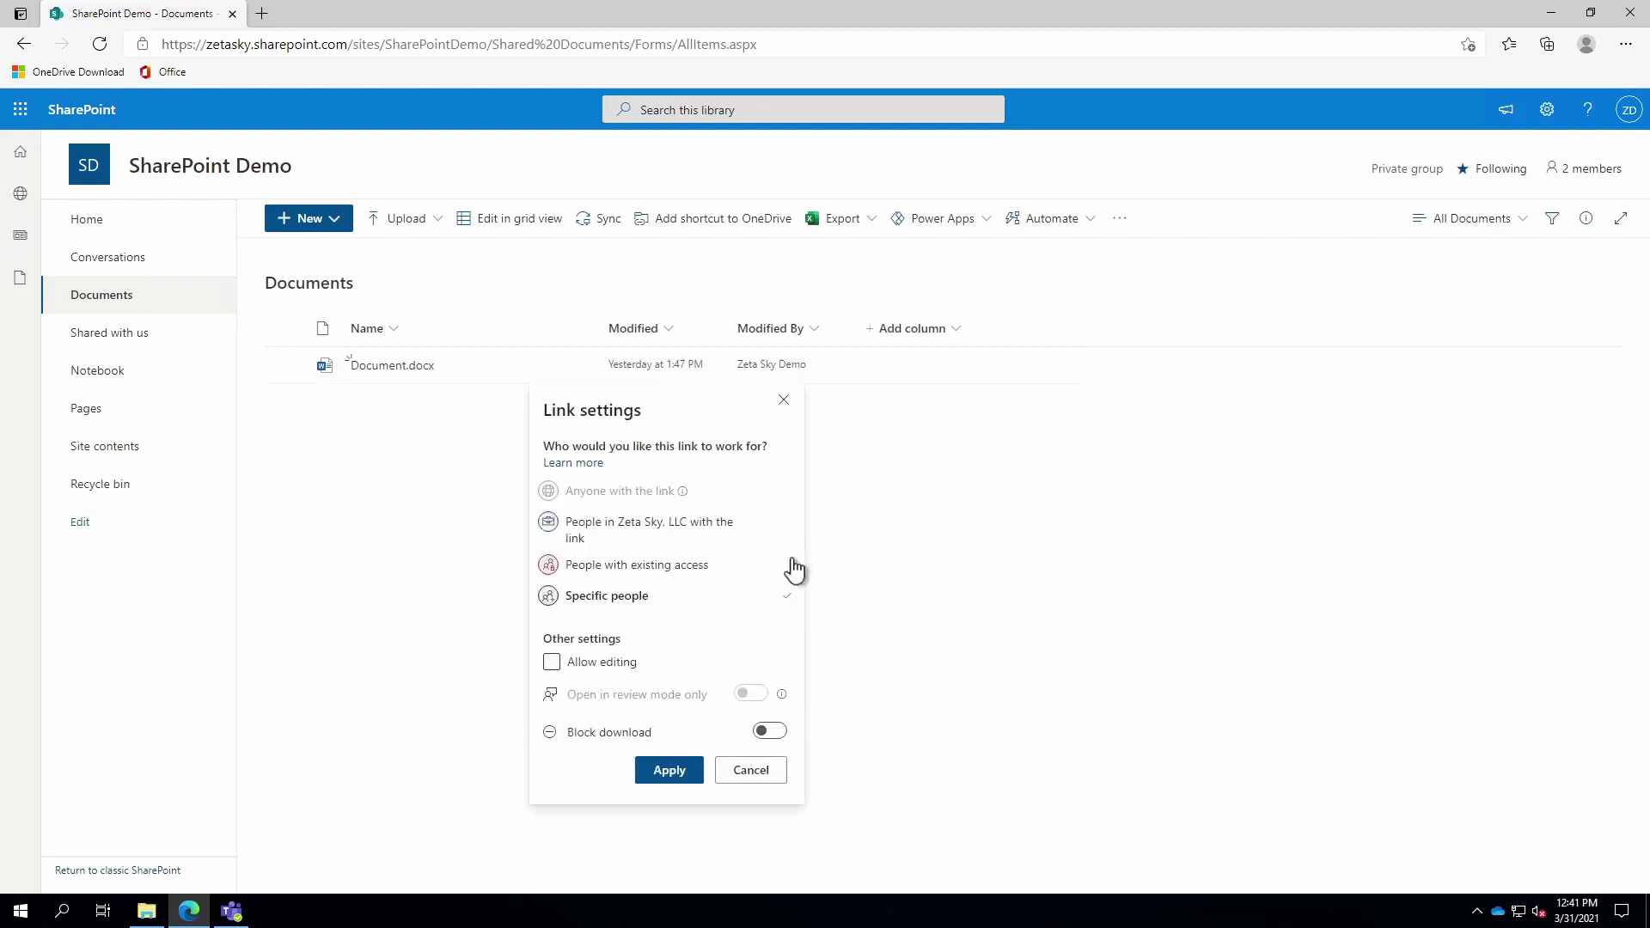
pyautogui.click(967, 563)
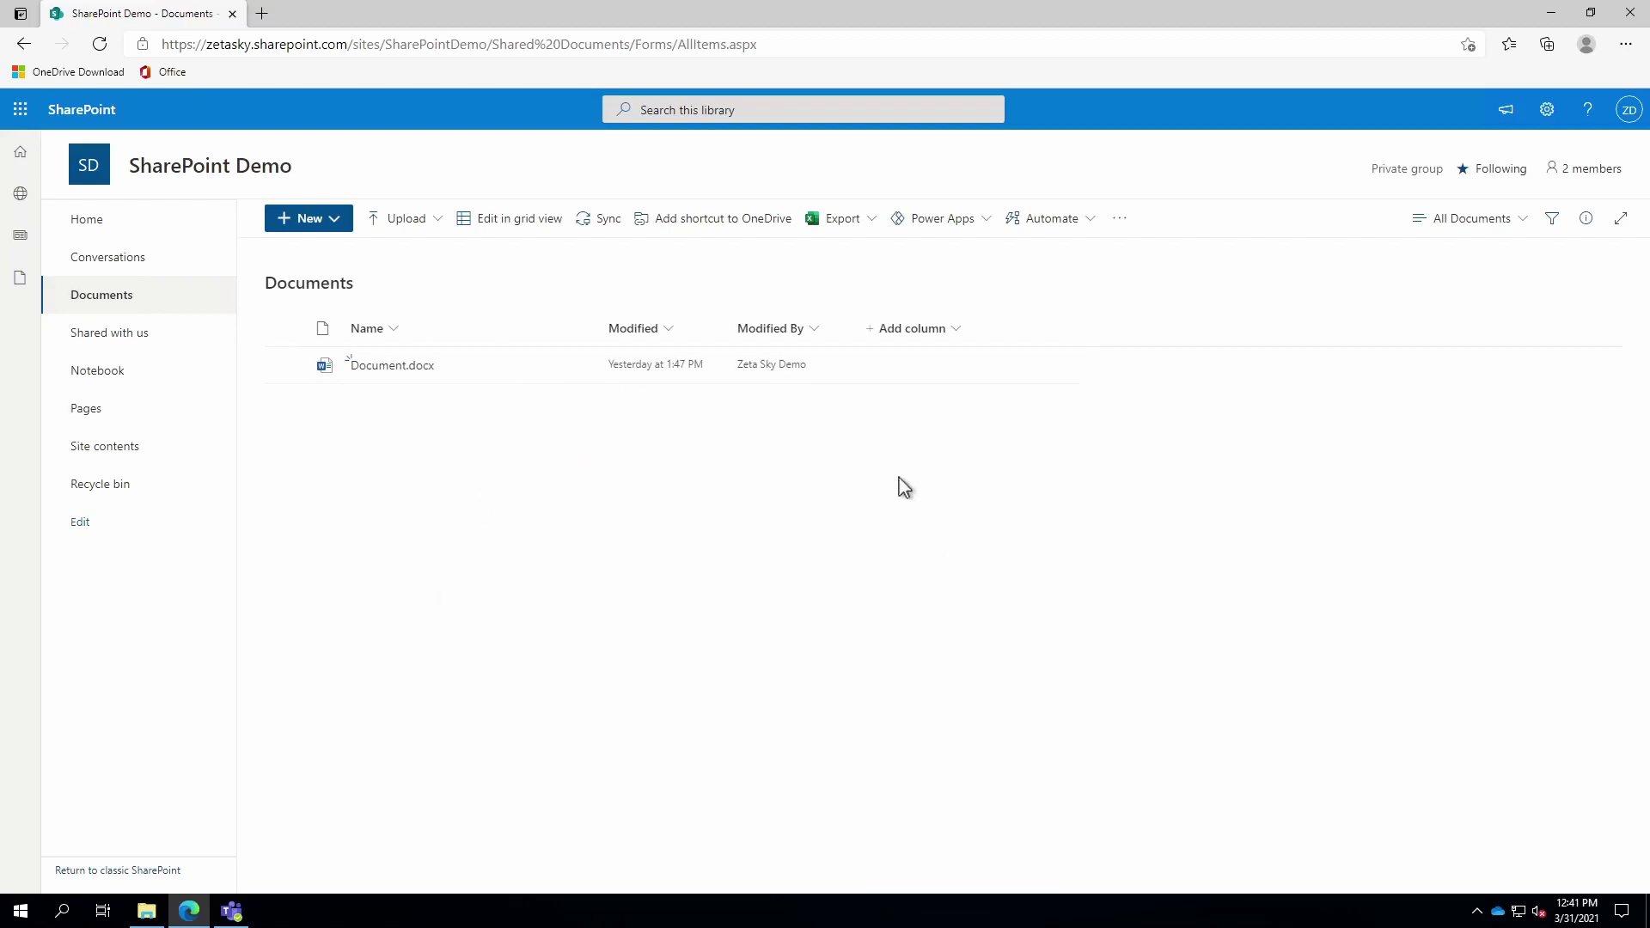